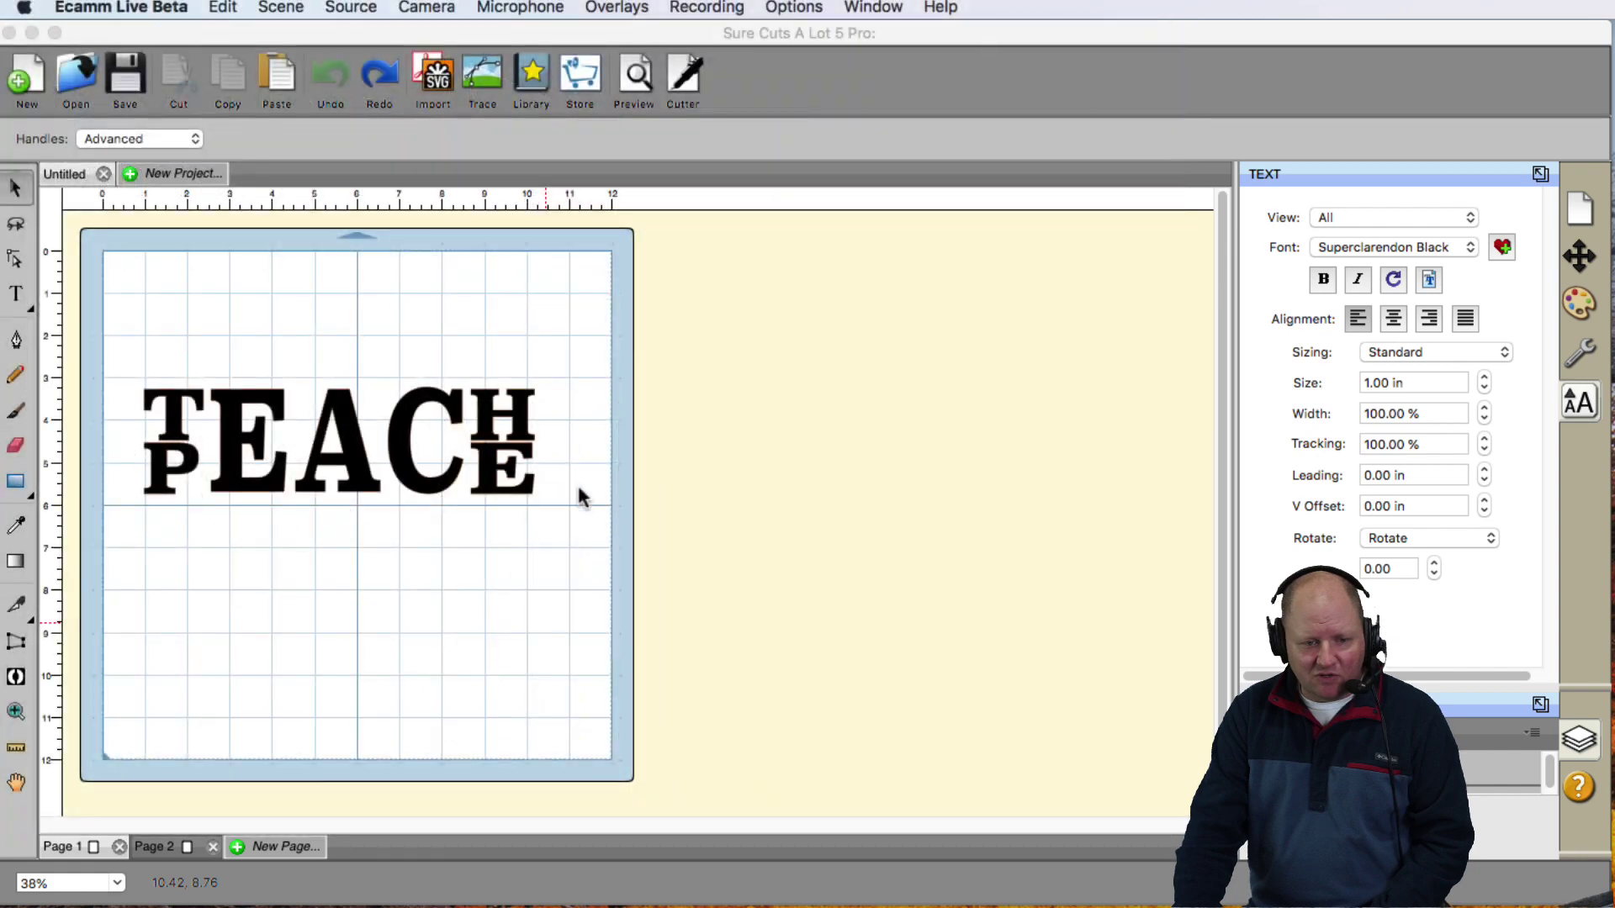
Add the text TEACH in Superclarendon Black on the blank Page 2.
{"action": "left_click", "coordinate": [517, 584]}
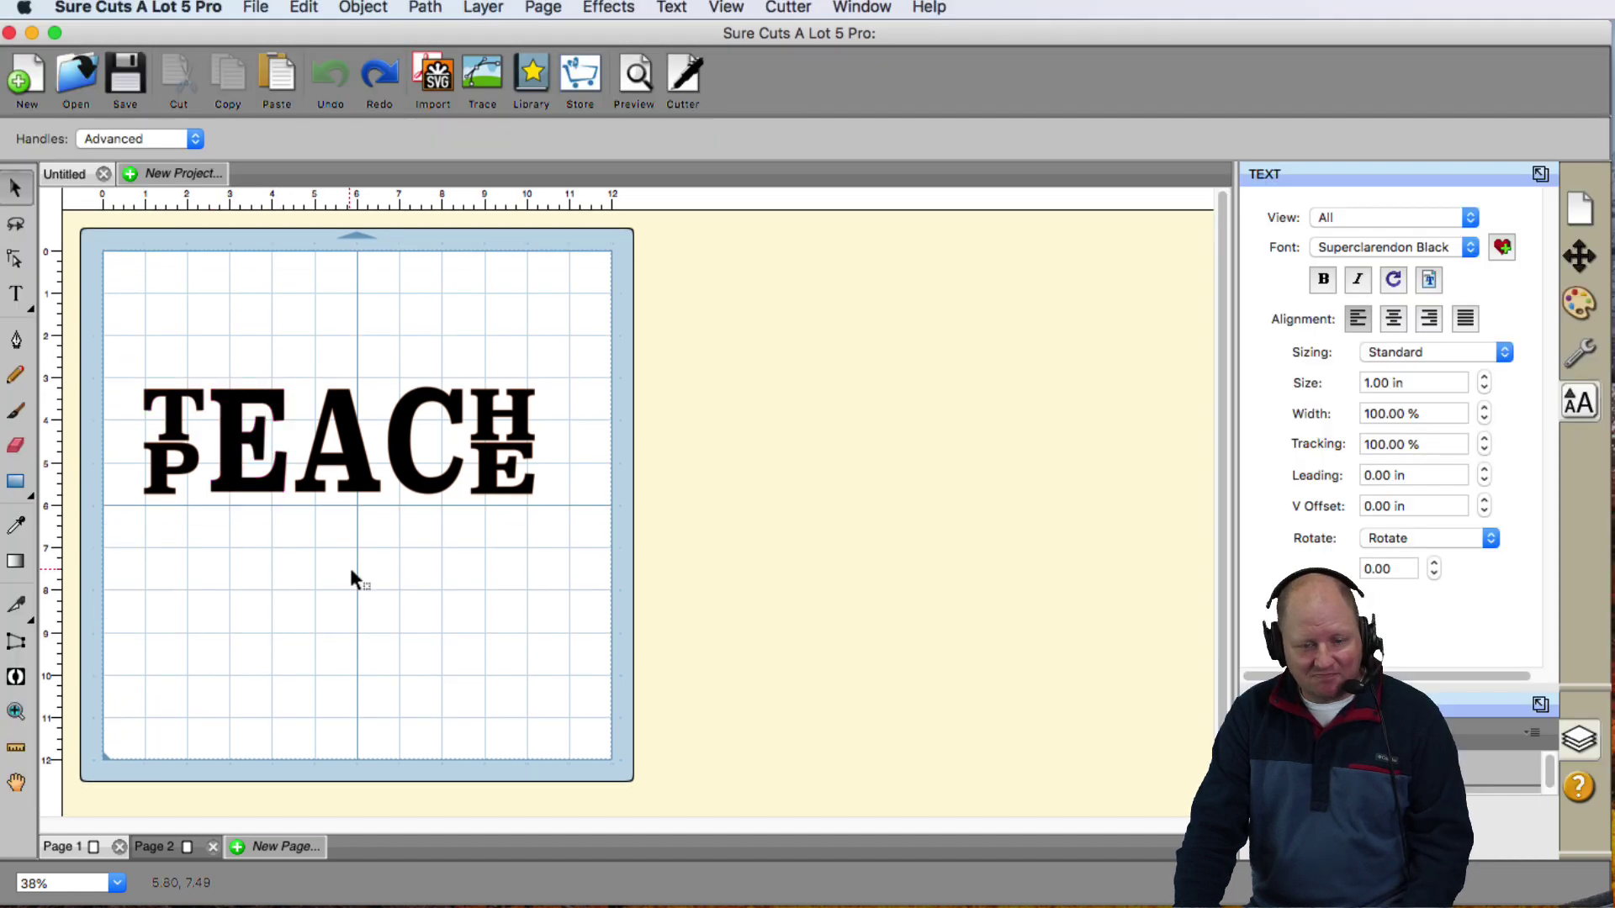
{"action": "left_click", "coordinate": [174, 846]}
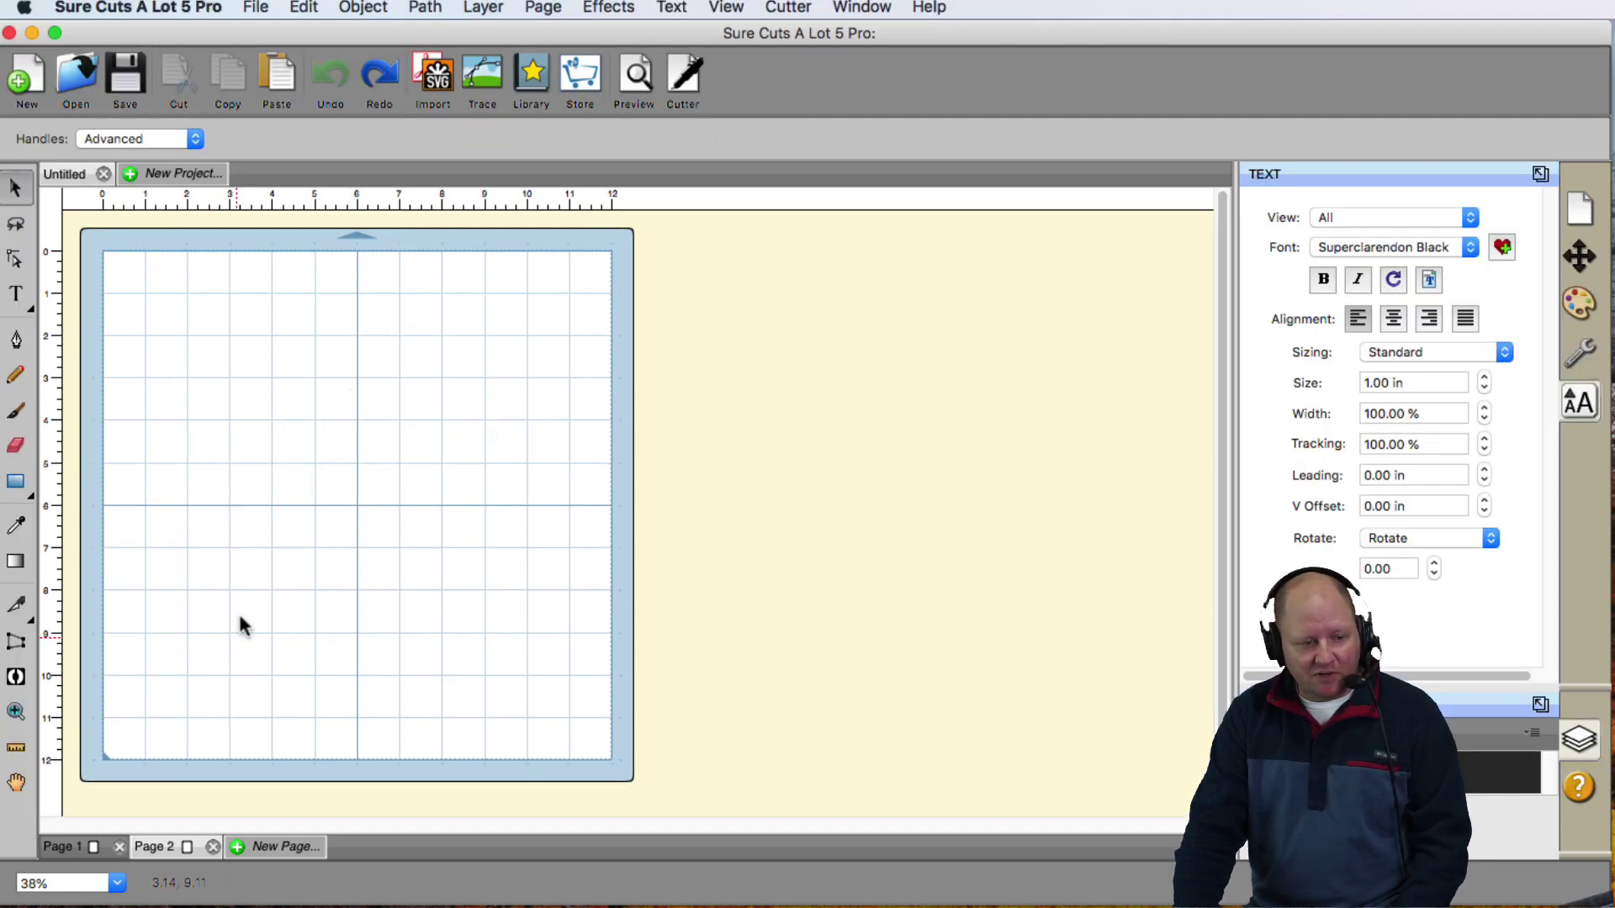
{"action": "left_click", "coordinate": [15, 294]}
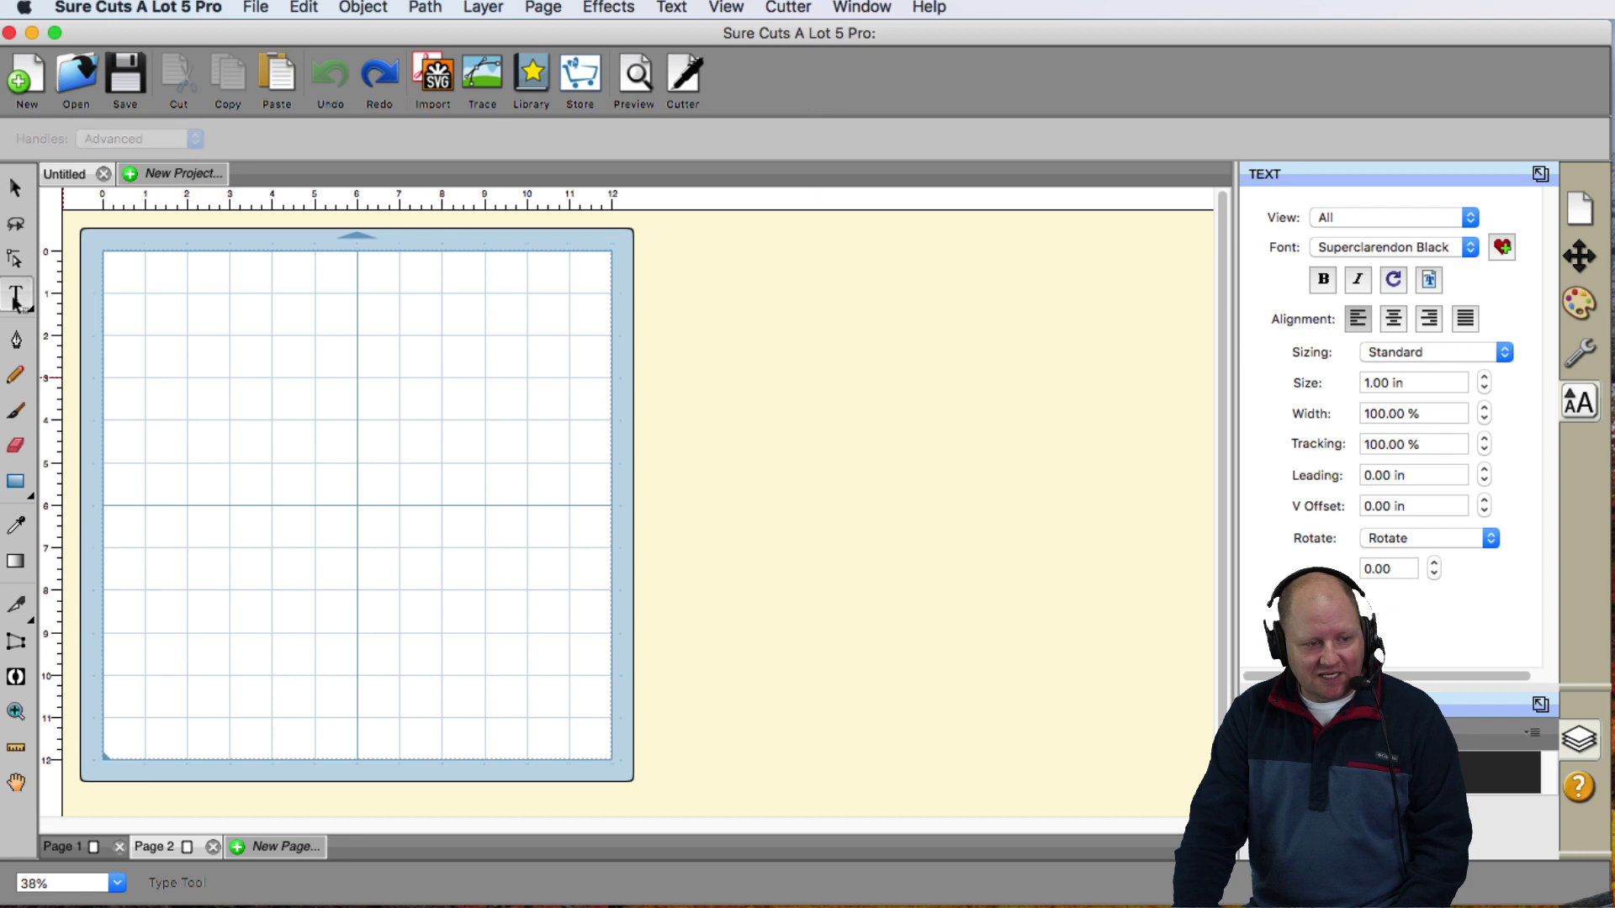
{"action": "left_click", "coordinate": [174, 423]}
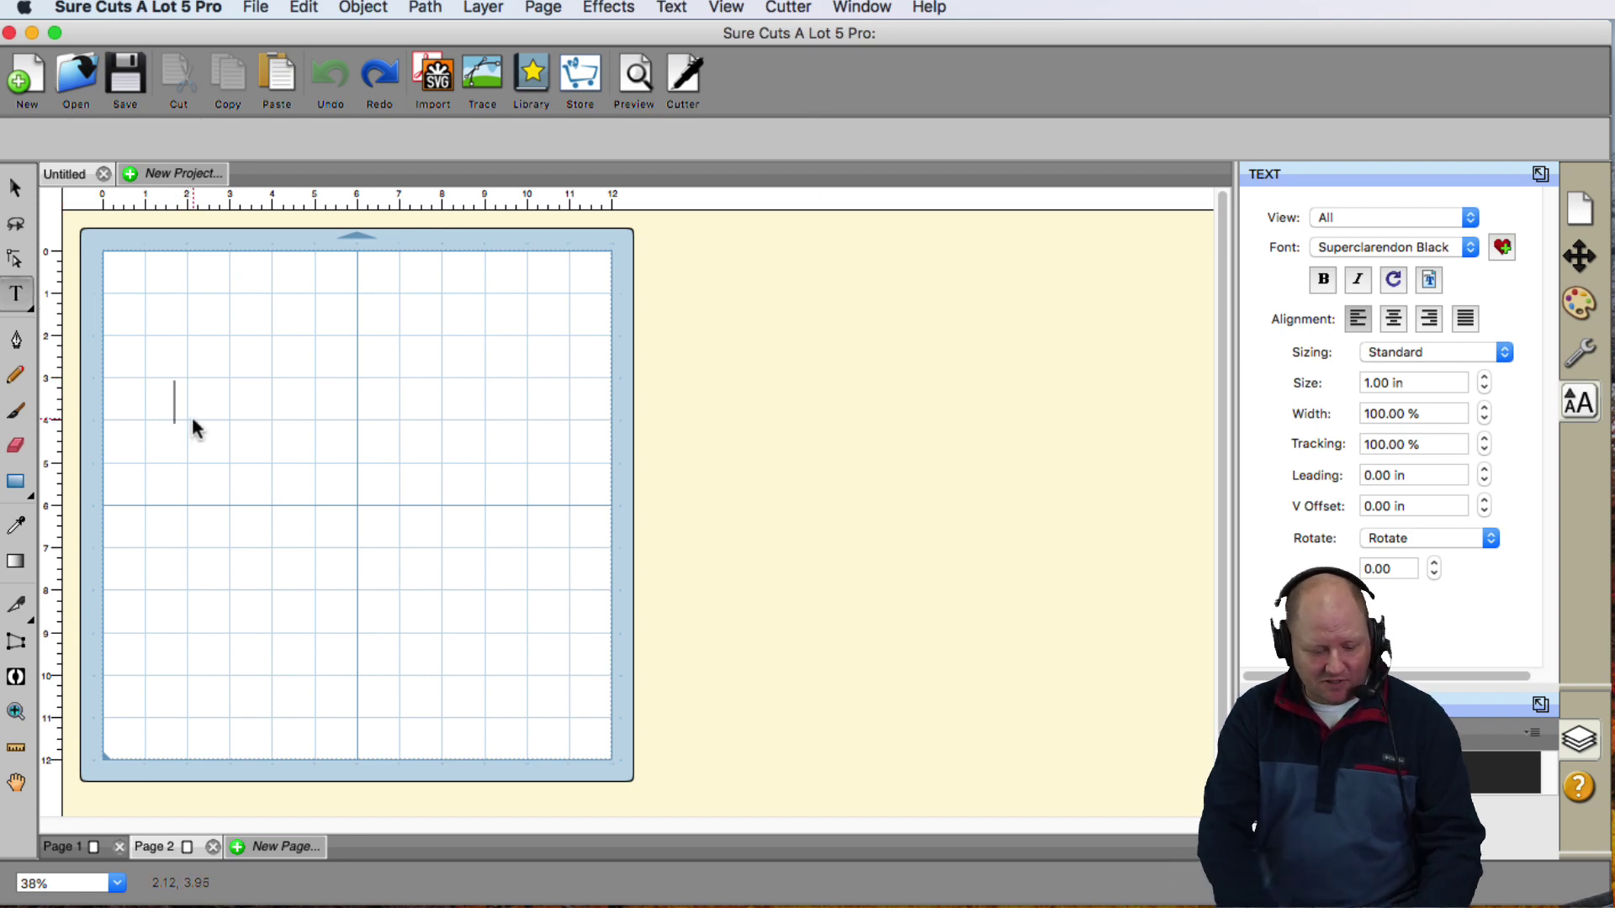
{"action": "type", "text": "TE"}
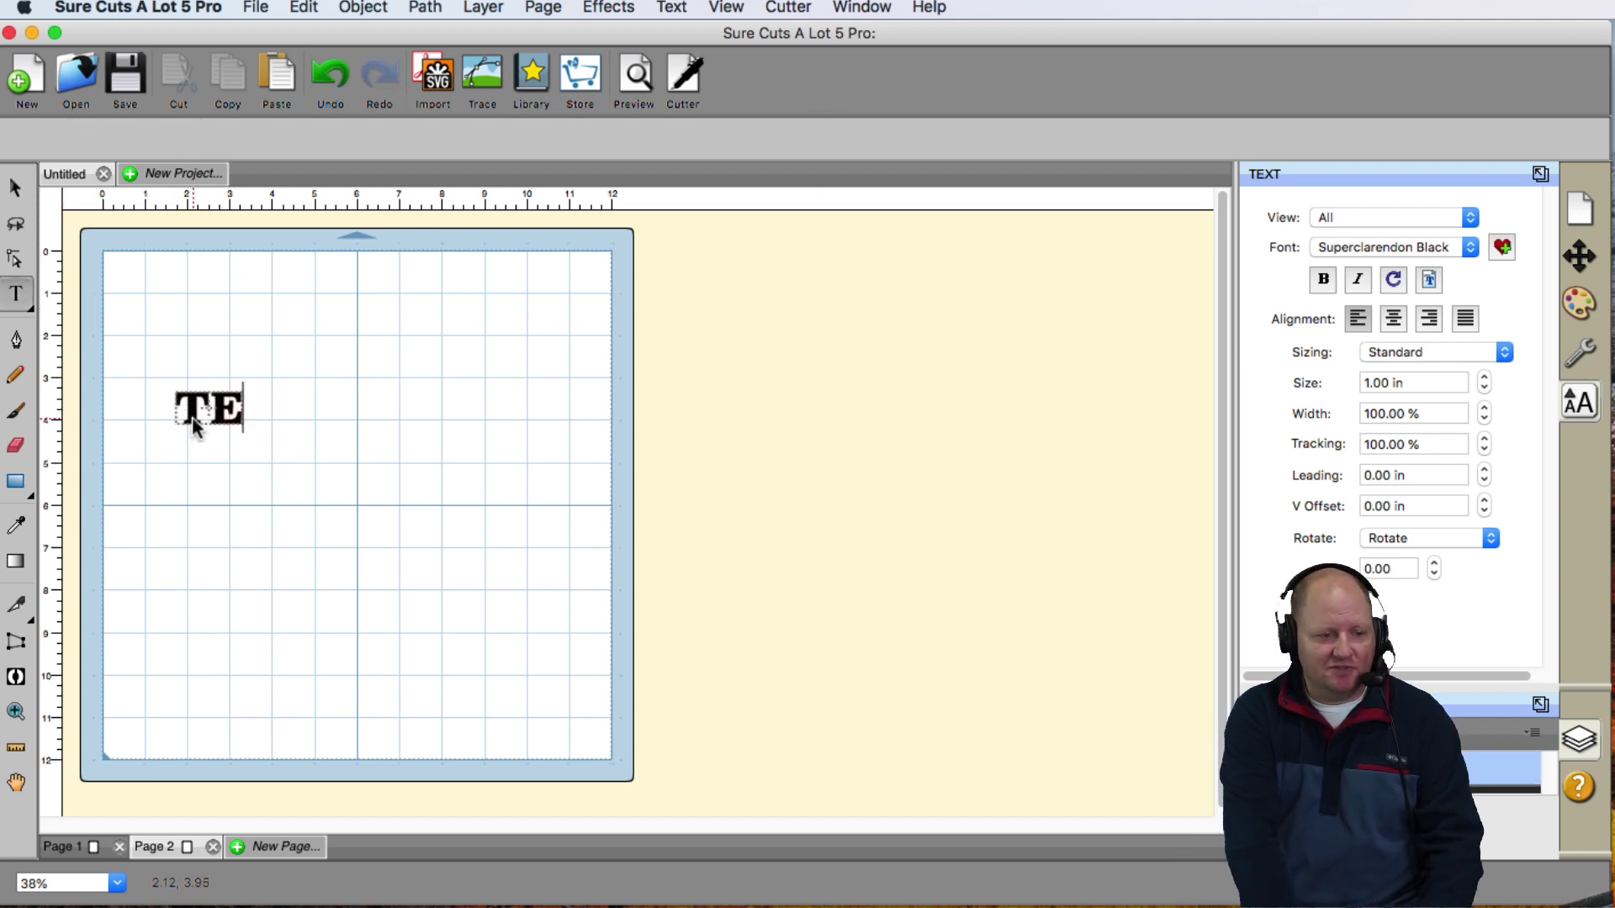
{"action": "type", "text": "ACH"}
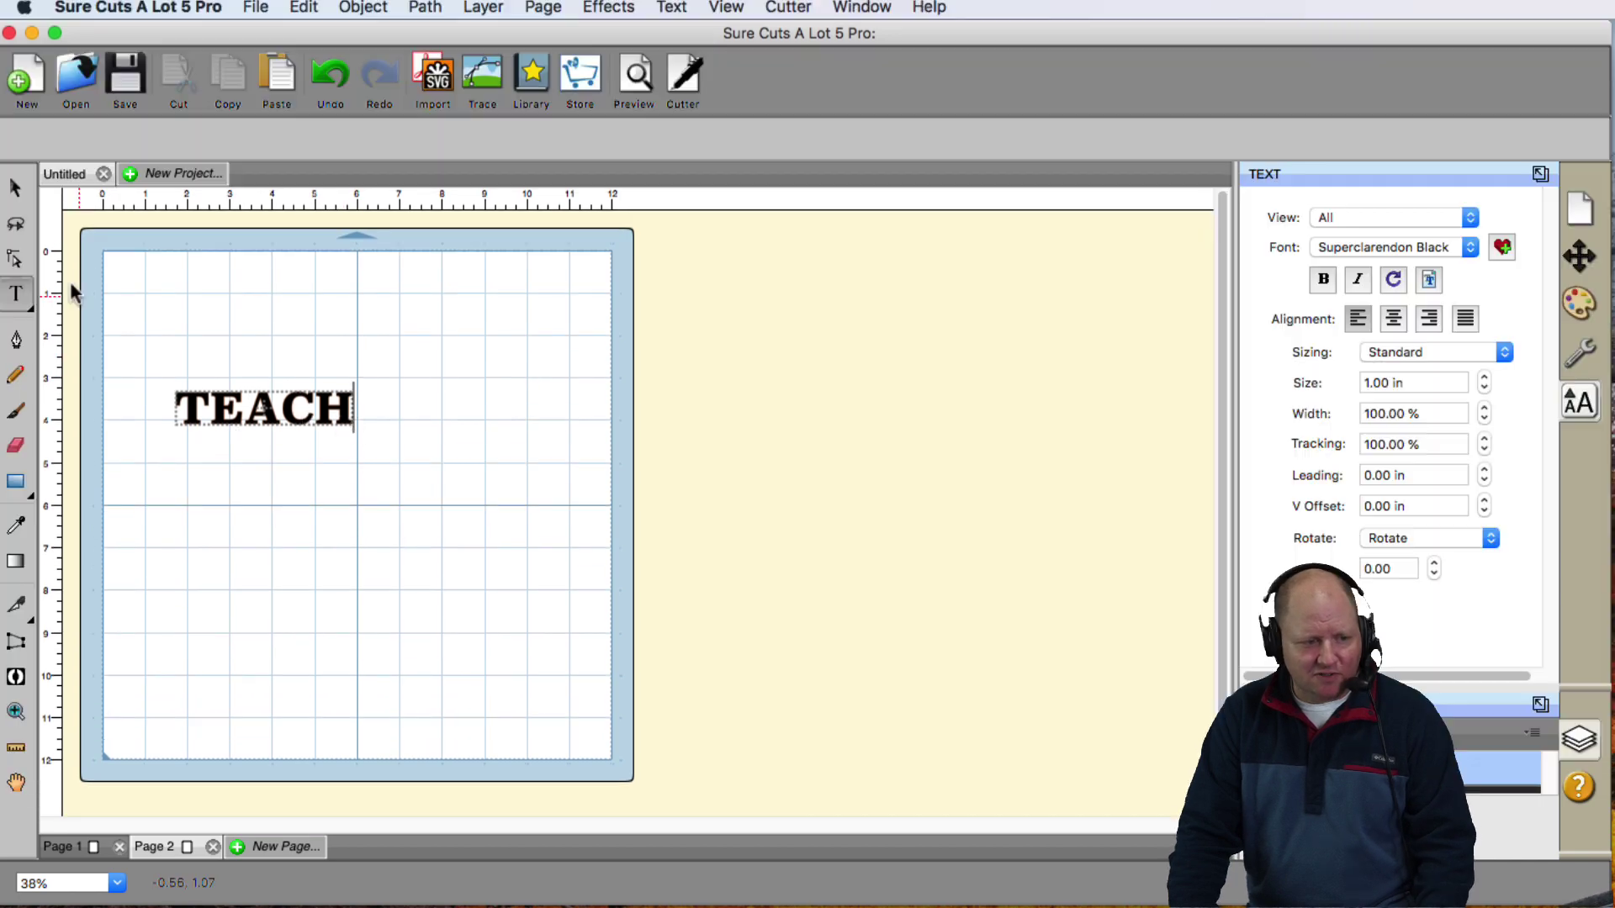
Enlarge the TEACH text to about 11 in wide and center it horizontally on the mat.
{"action": "left_click", "coordinate": [15, 186]}
{"action": "left_click_drag", "start_coordinate": [353, 423], "coordinate": [574, 519]}
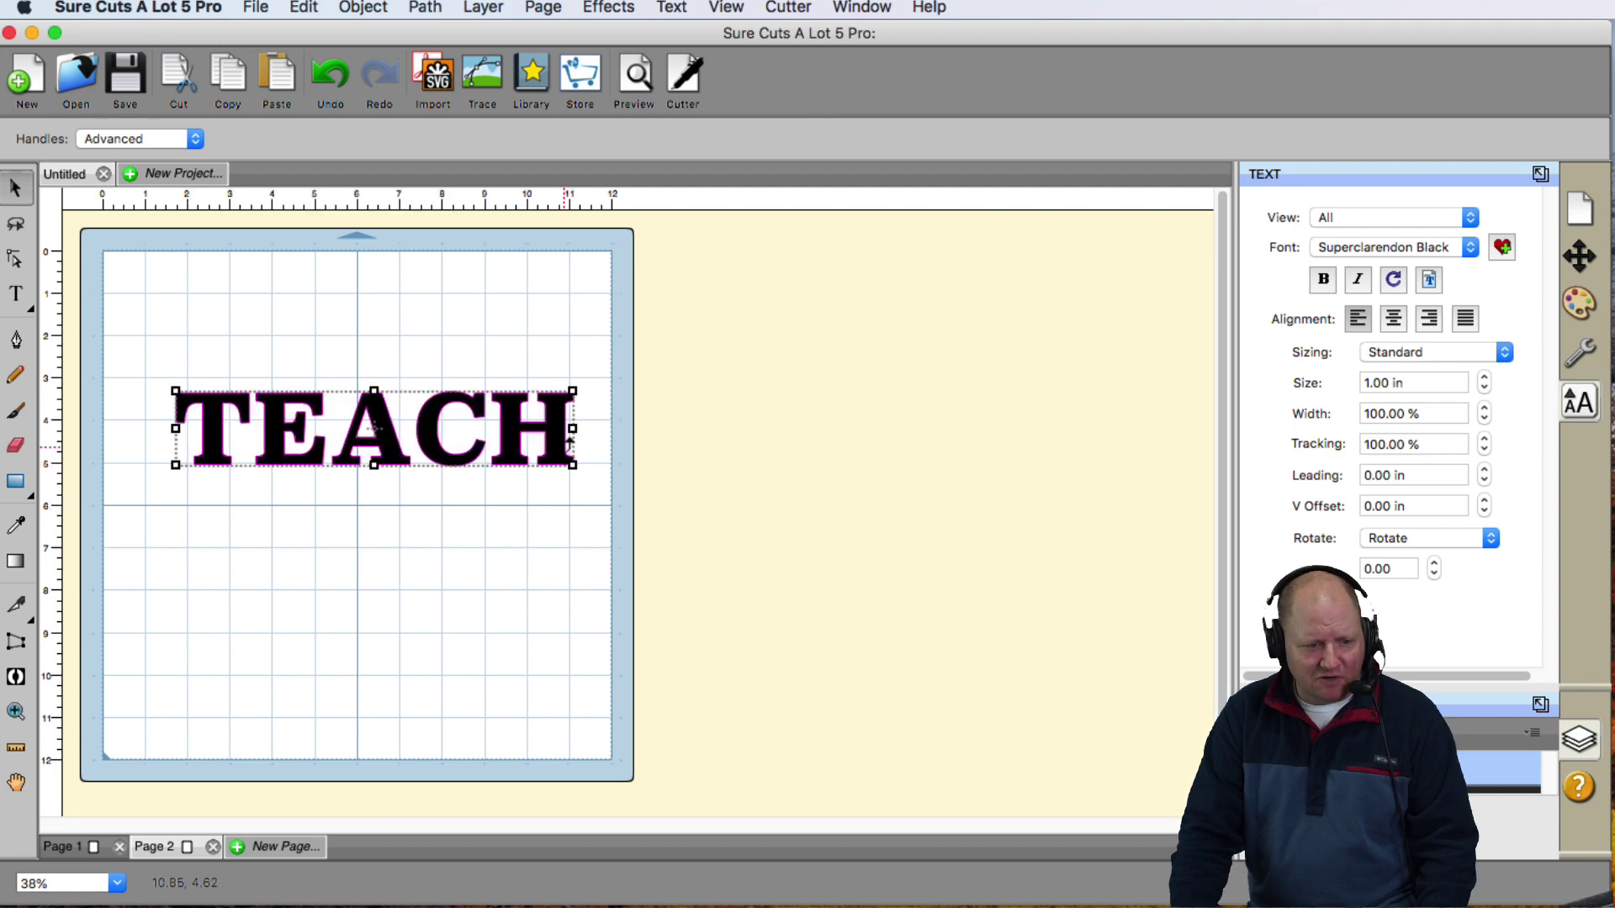
{"action": "mouse_move", "coordinate": [570, 450]}
{"action": "left_mouse_down"}
{"action": "mouse_move", "coordinate": [520, 420]}
{"action": "mouse_move", "coordinate": [588, 476]}
{"action": "left_mouse_up"}
{"action": "left_click_drag", "start_coordinate": [494, 425], "coordinate": [479, 458]}
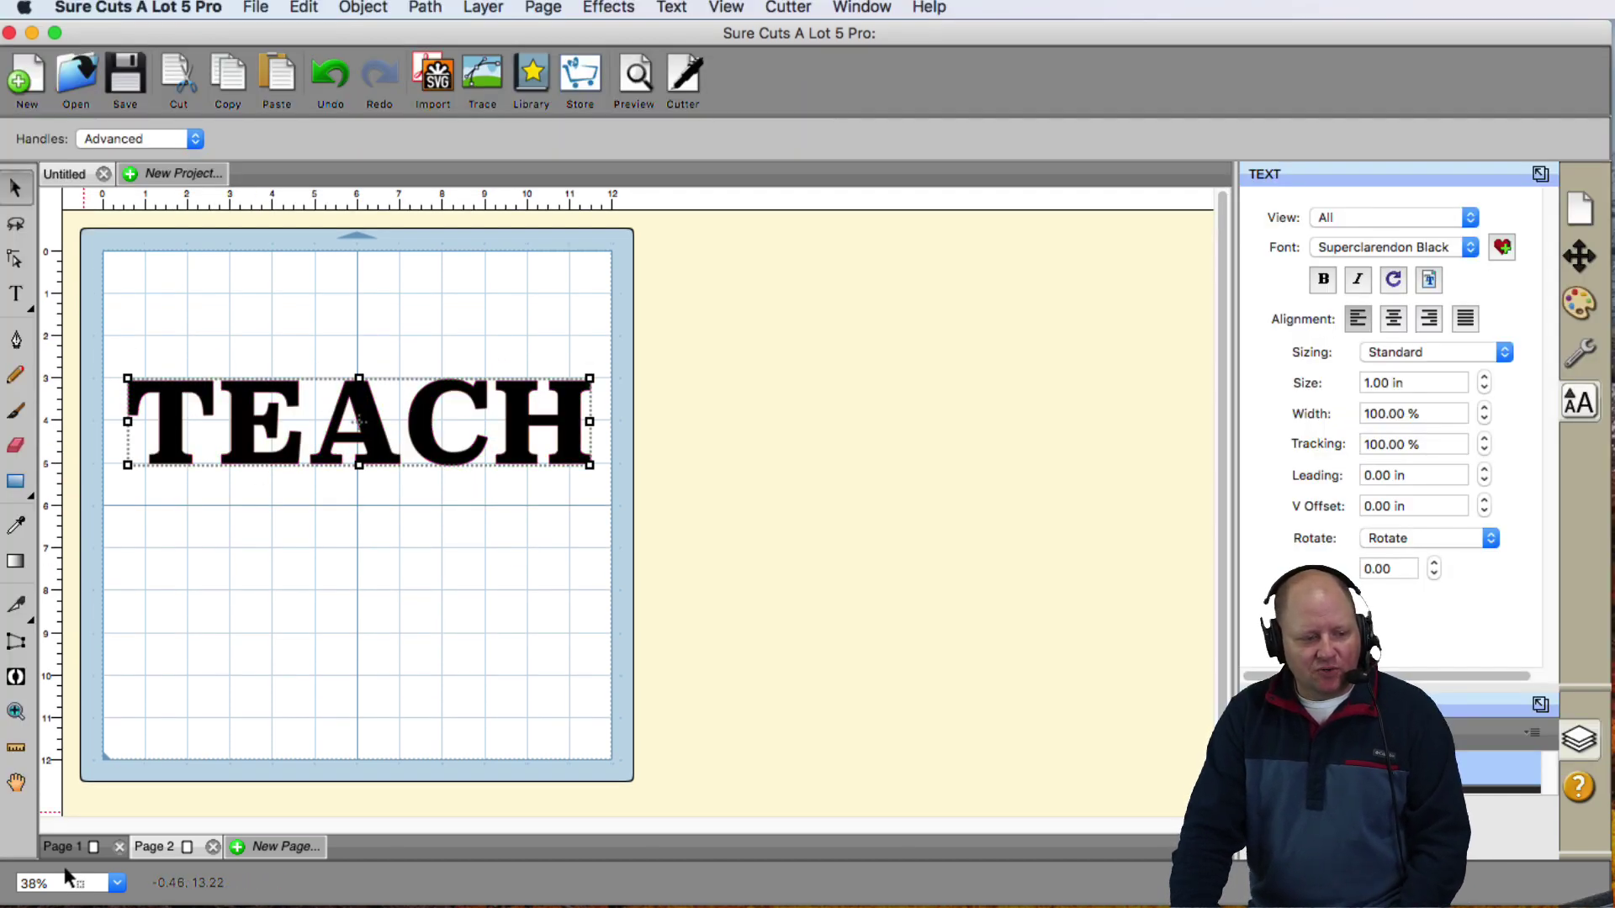
Check the finished design on Page 1, and ungroup the TEACH text on Page 2 into separate letters.
{"action": "left_click", "coordinate": [61, 847]}
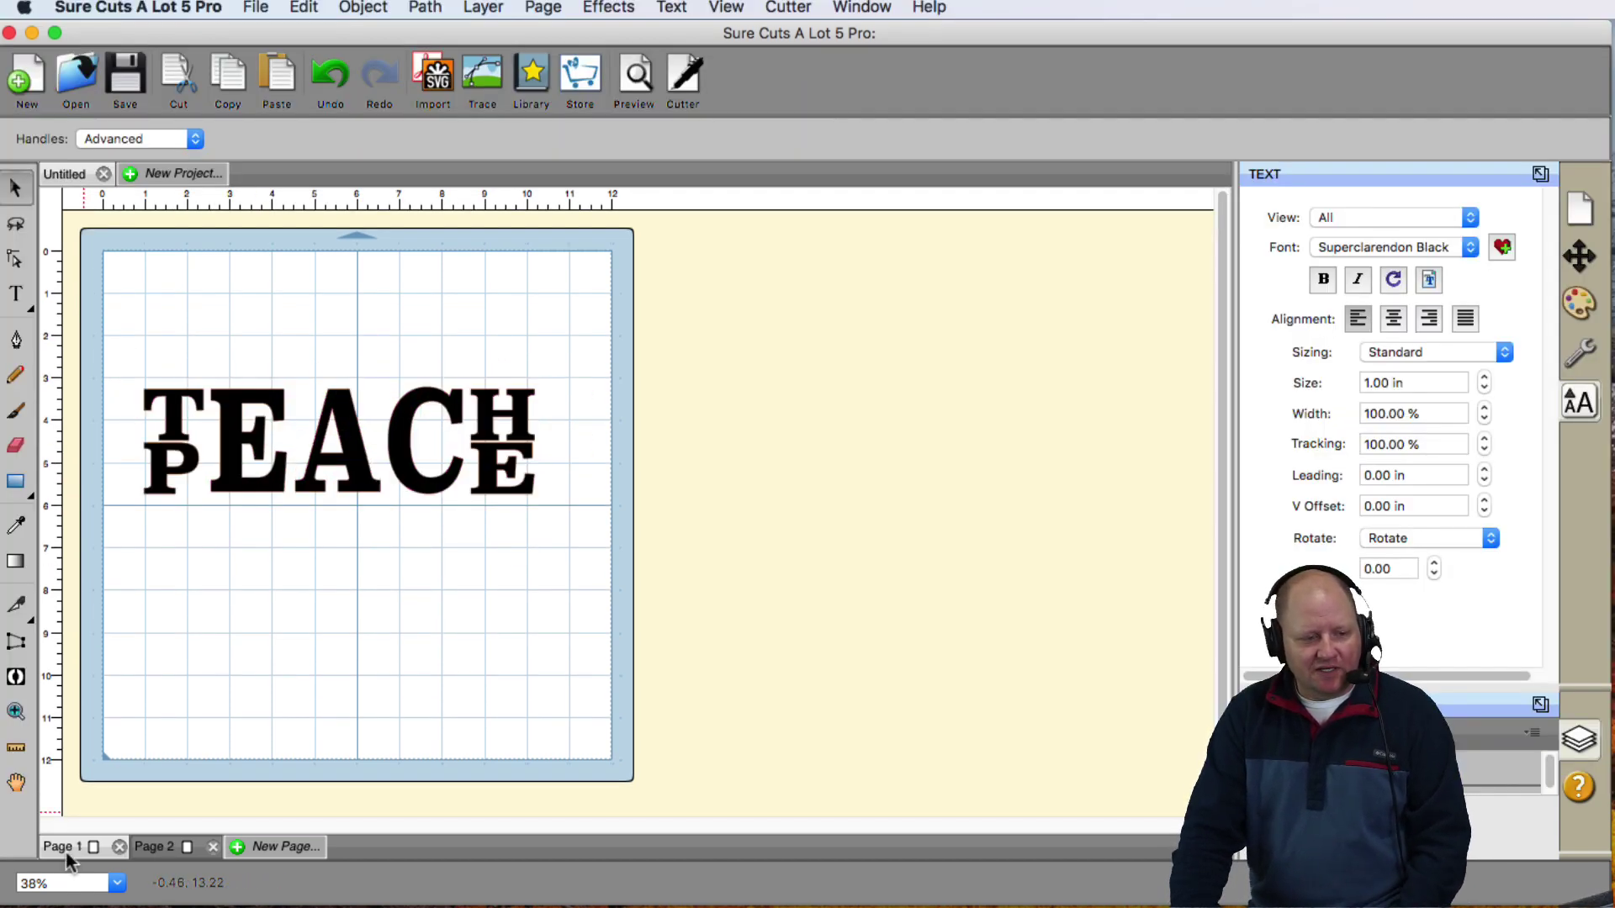
{"action": "left_click", "coordinate": [163, 846]}
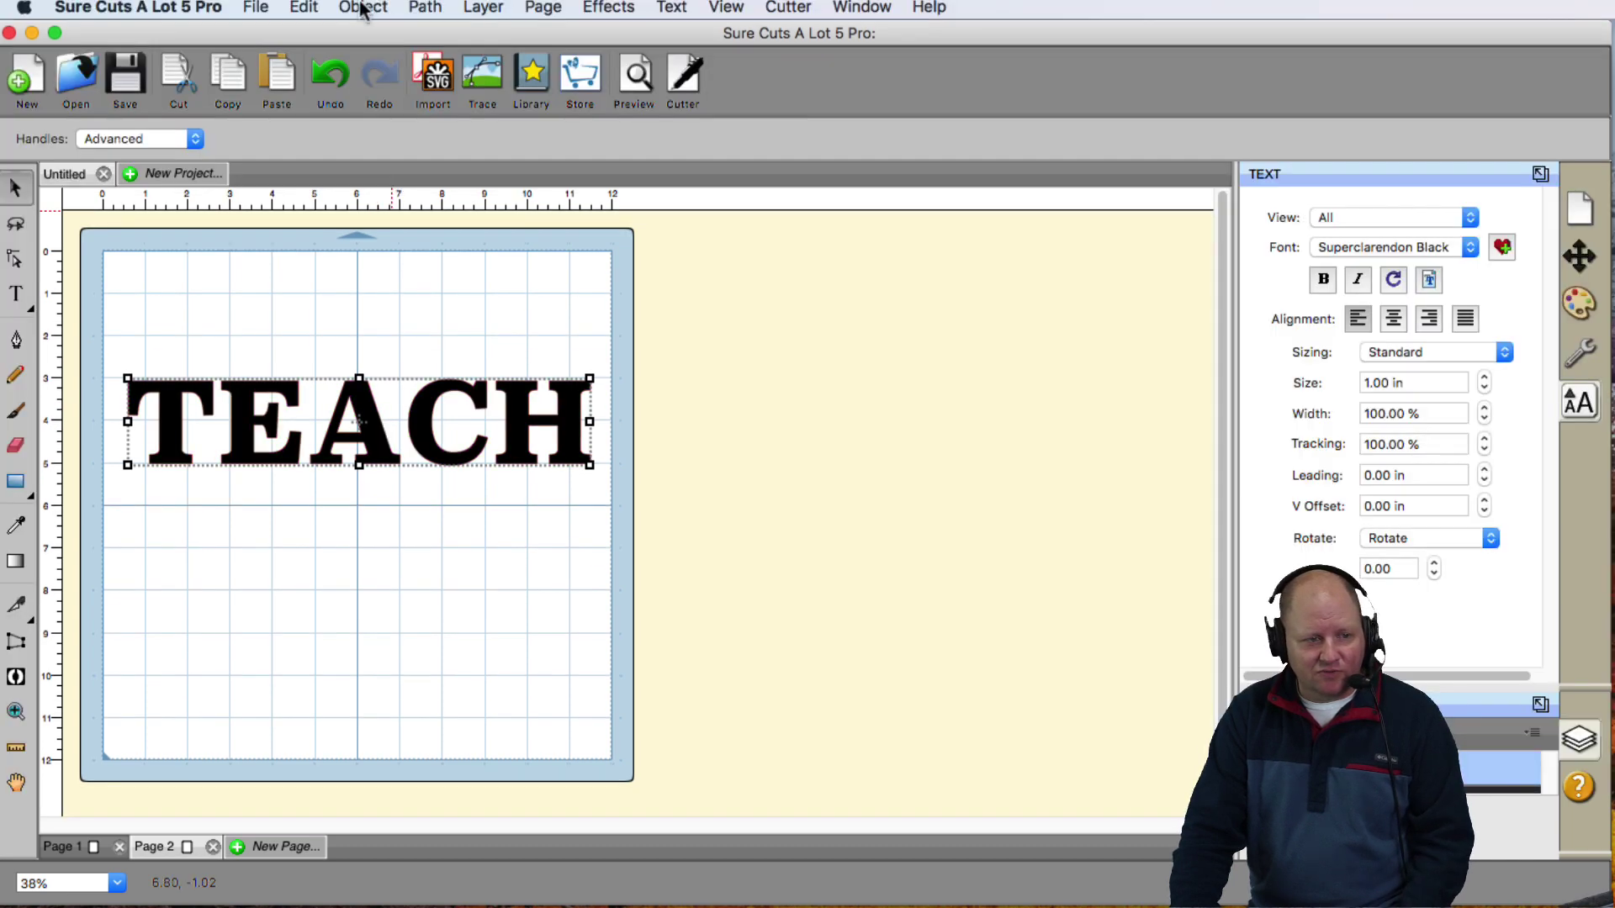
{"action": "left_click", "coordinate": [362, 8]}
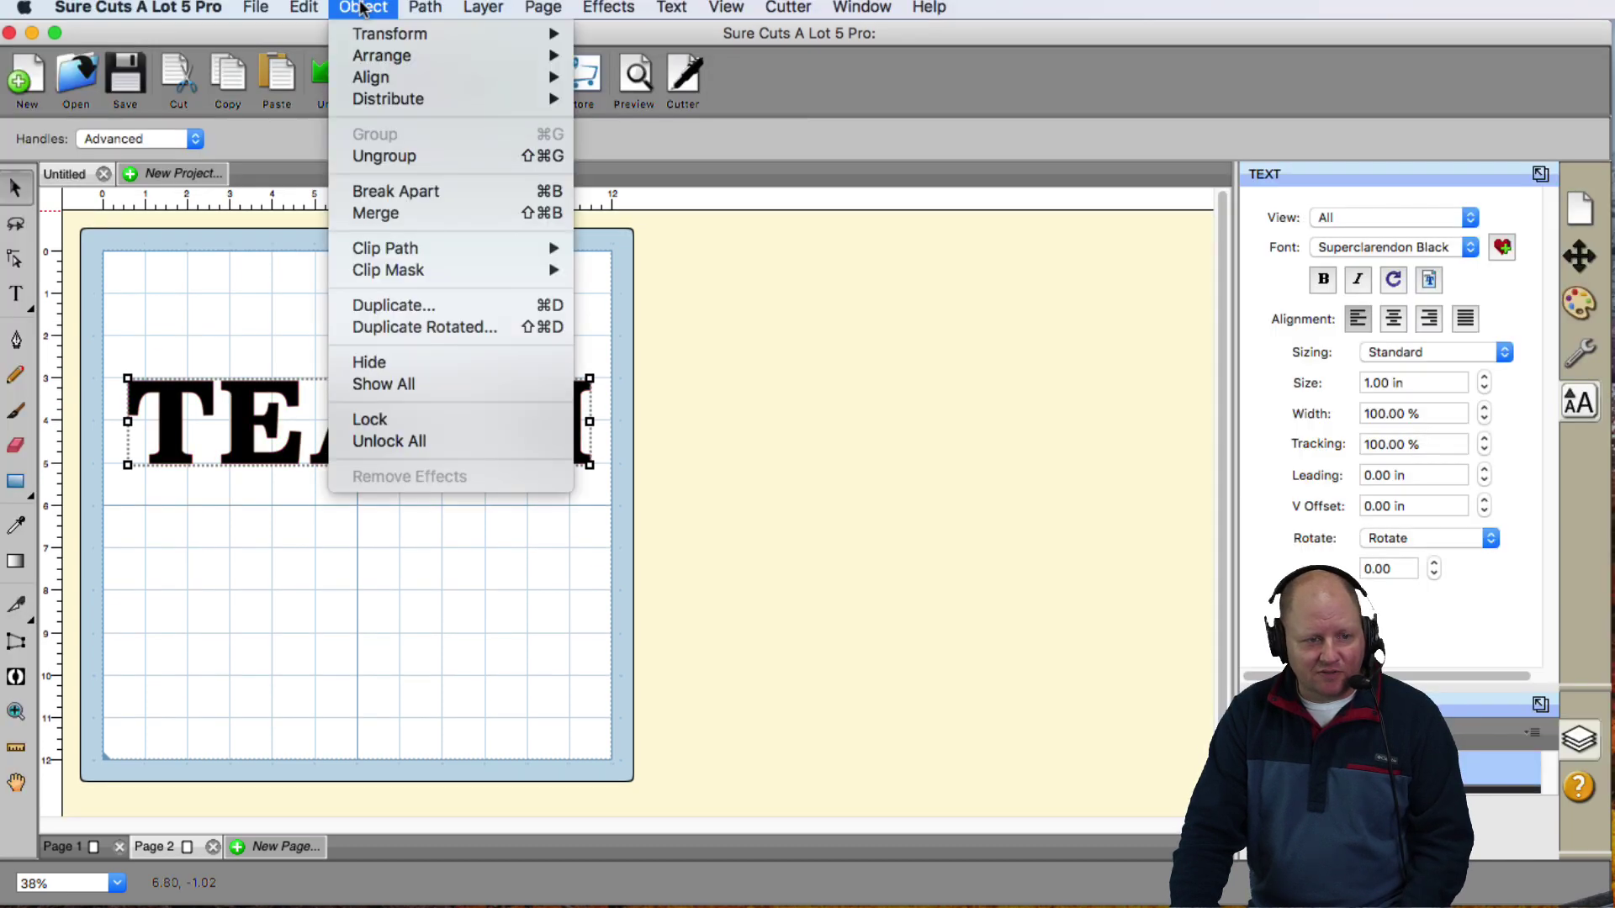
{"action": "left_click", "coordinate": [437, 156]}
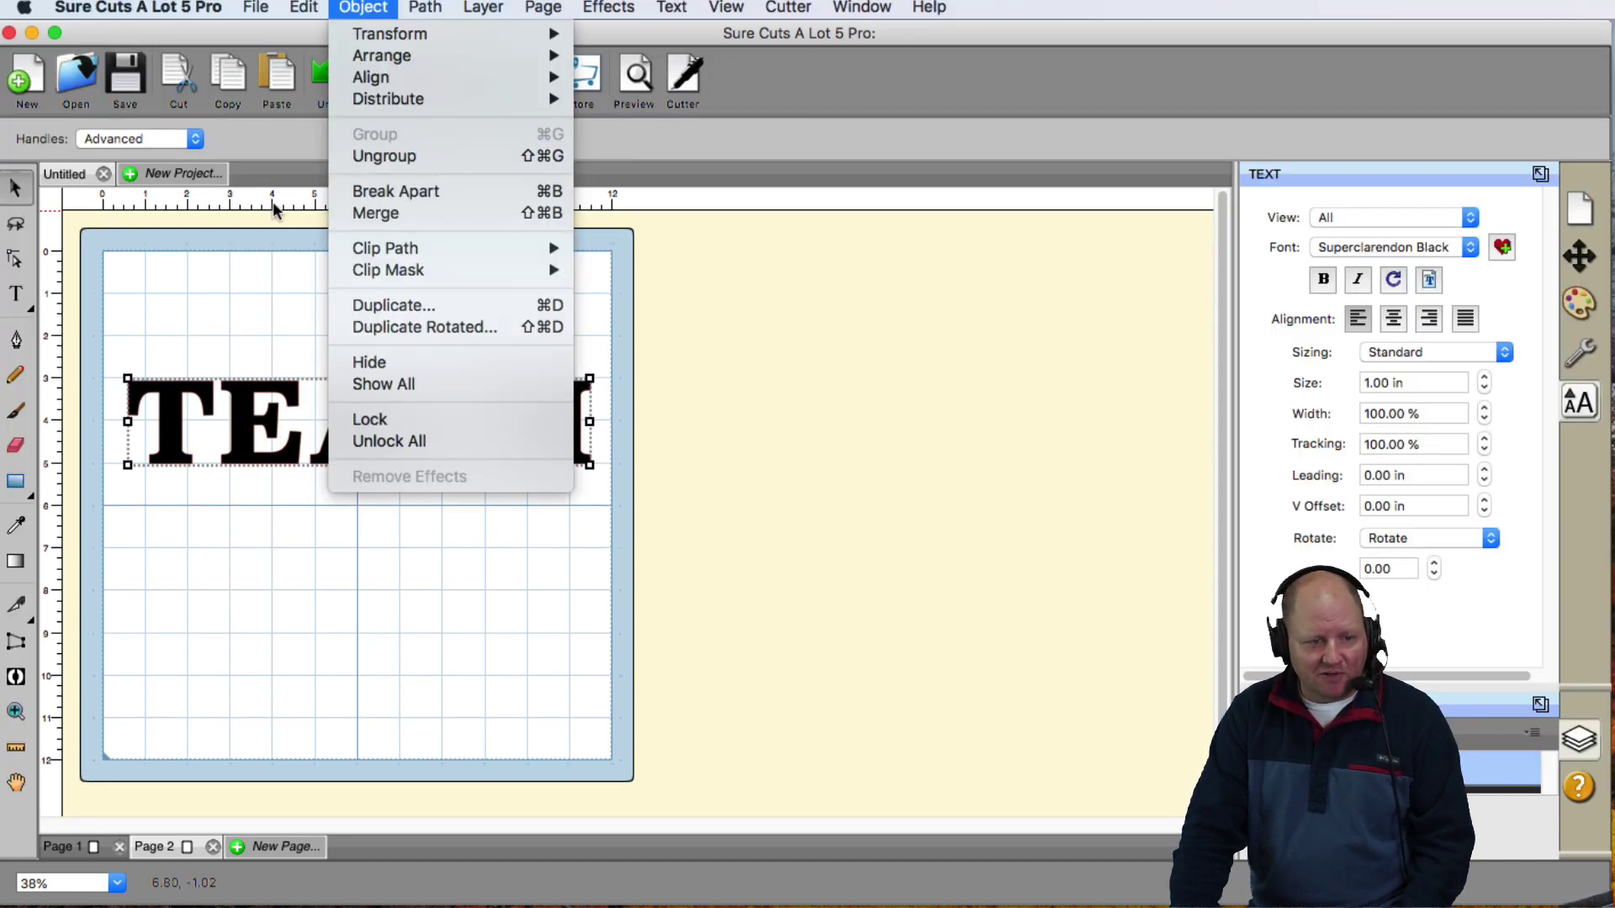
{"action": "right_click", "coordinate": [239, 400]}
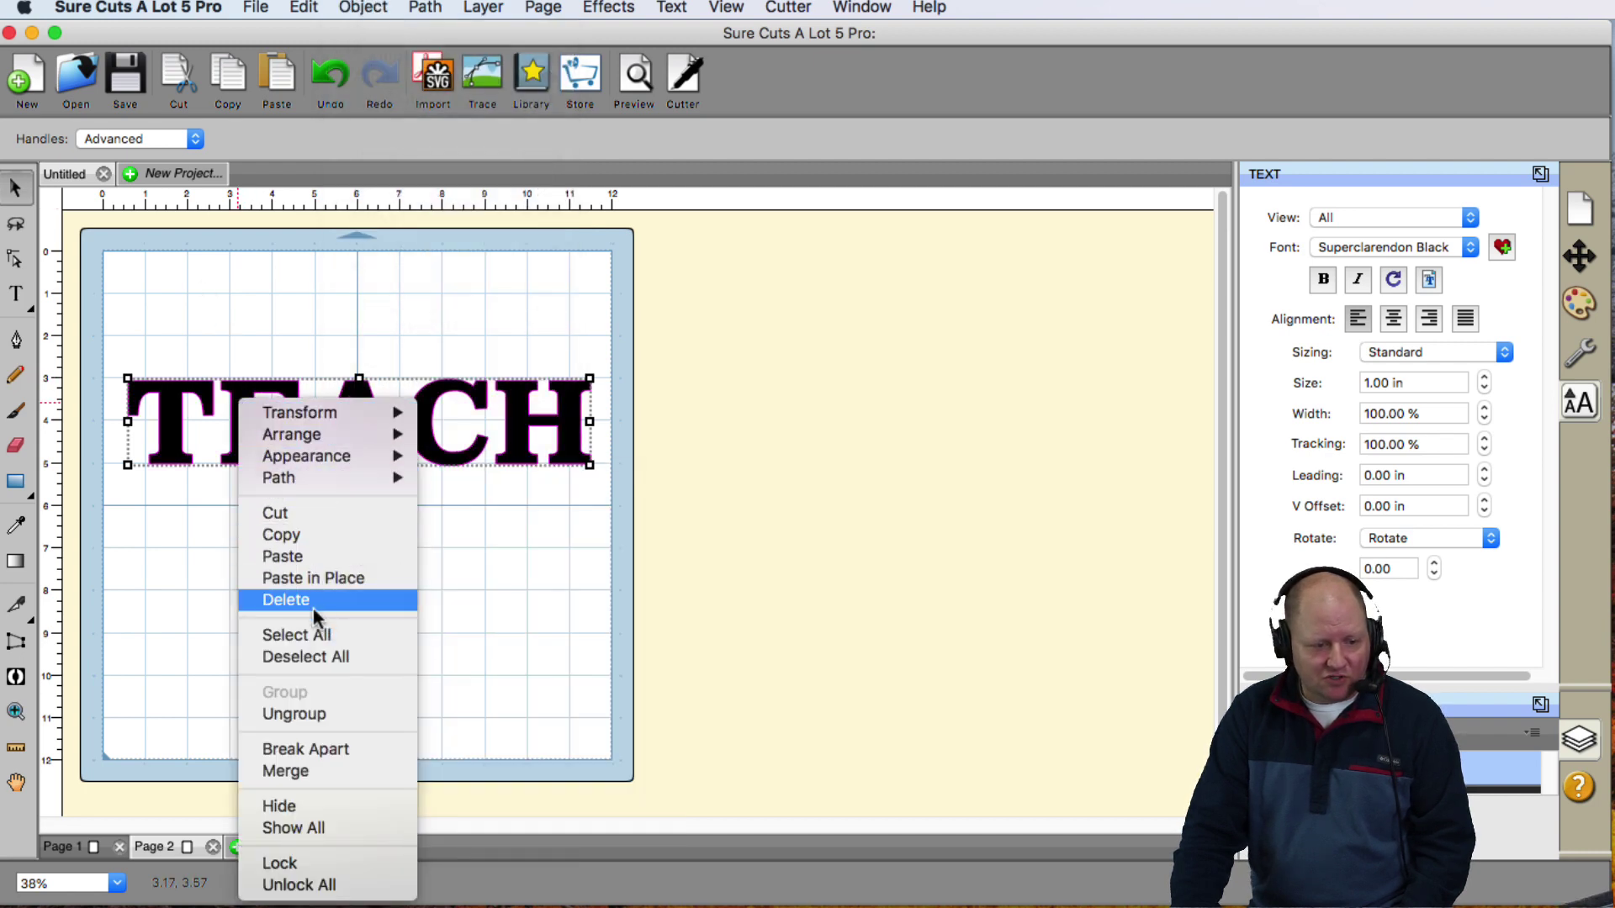
{"action": "left_click", "coordinate": [325, 715]}
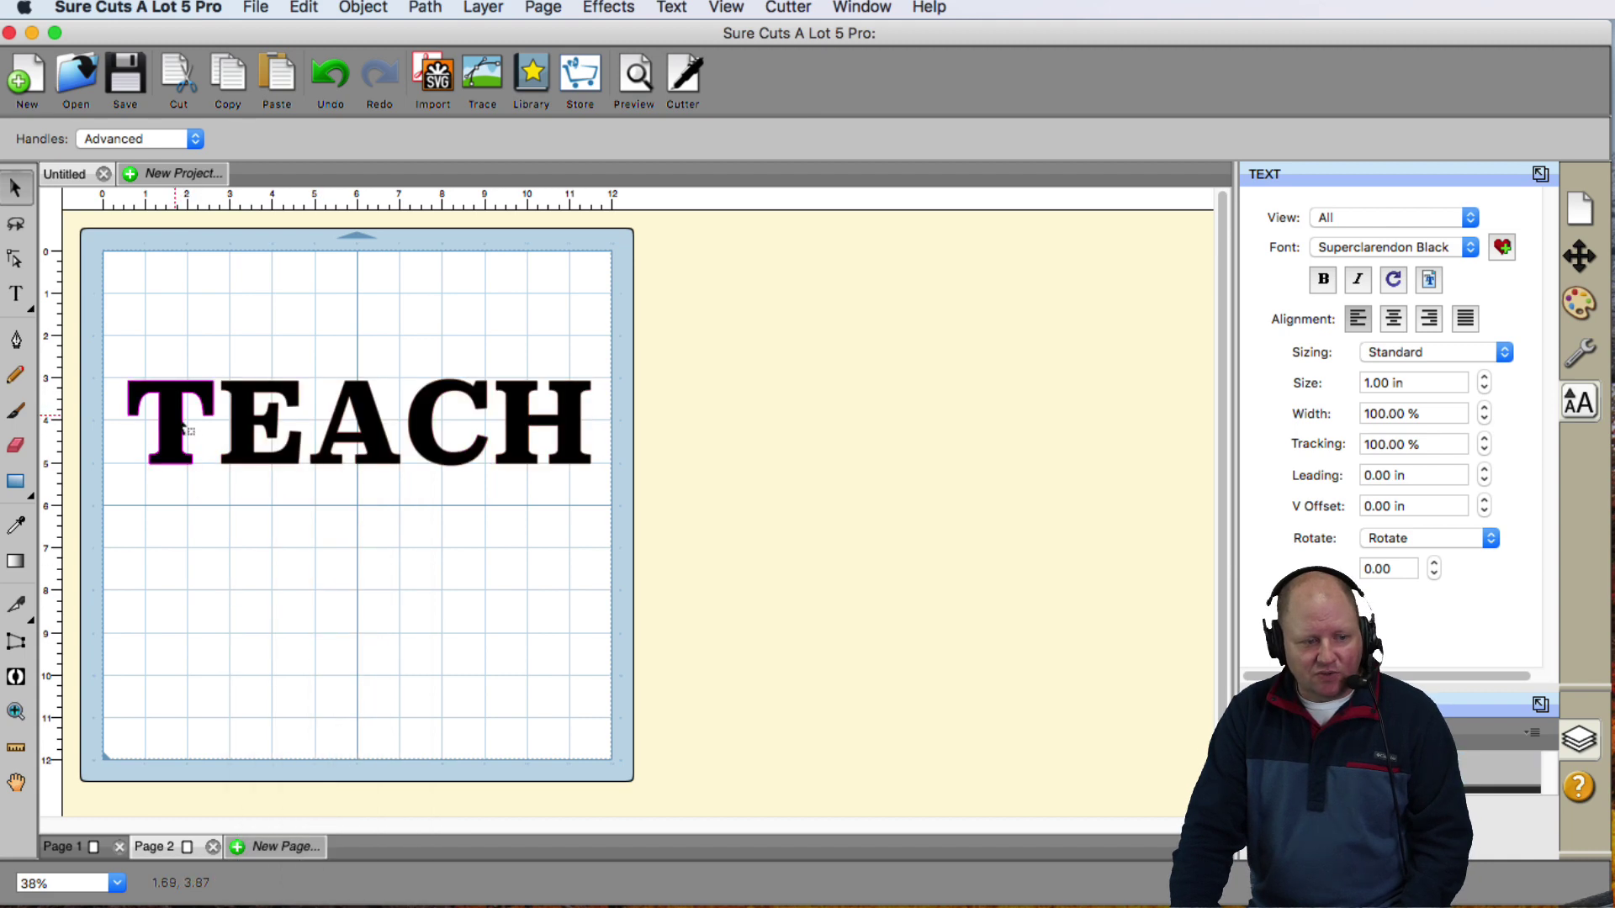
Check that the T and H can be selected individually and review the object snapping options.
{"action": "left_click", "coordinate": [183, 426]}
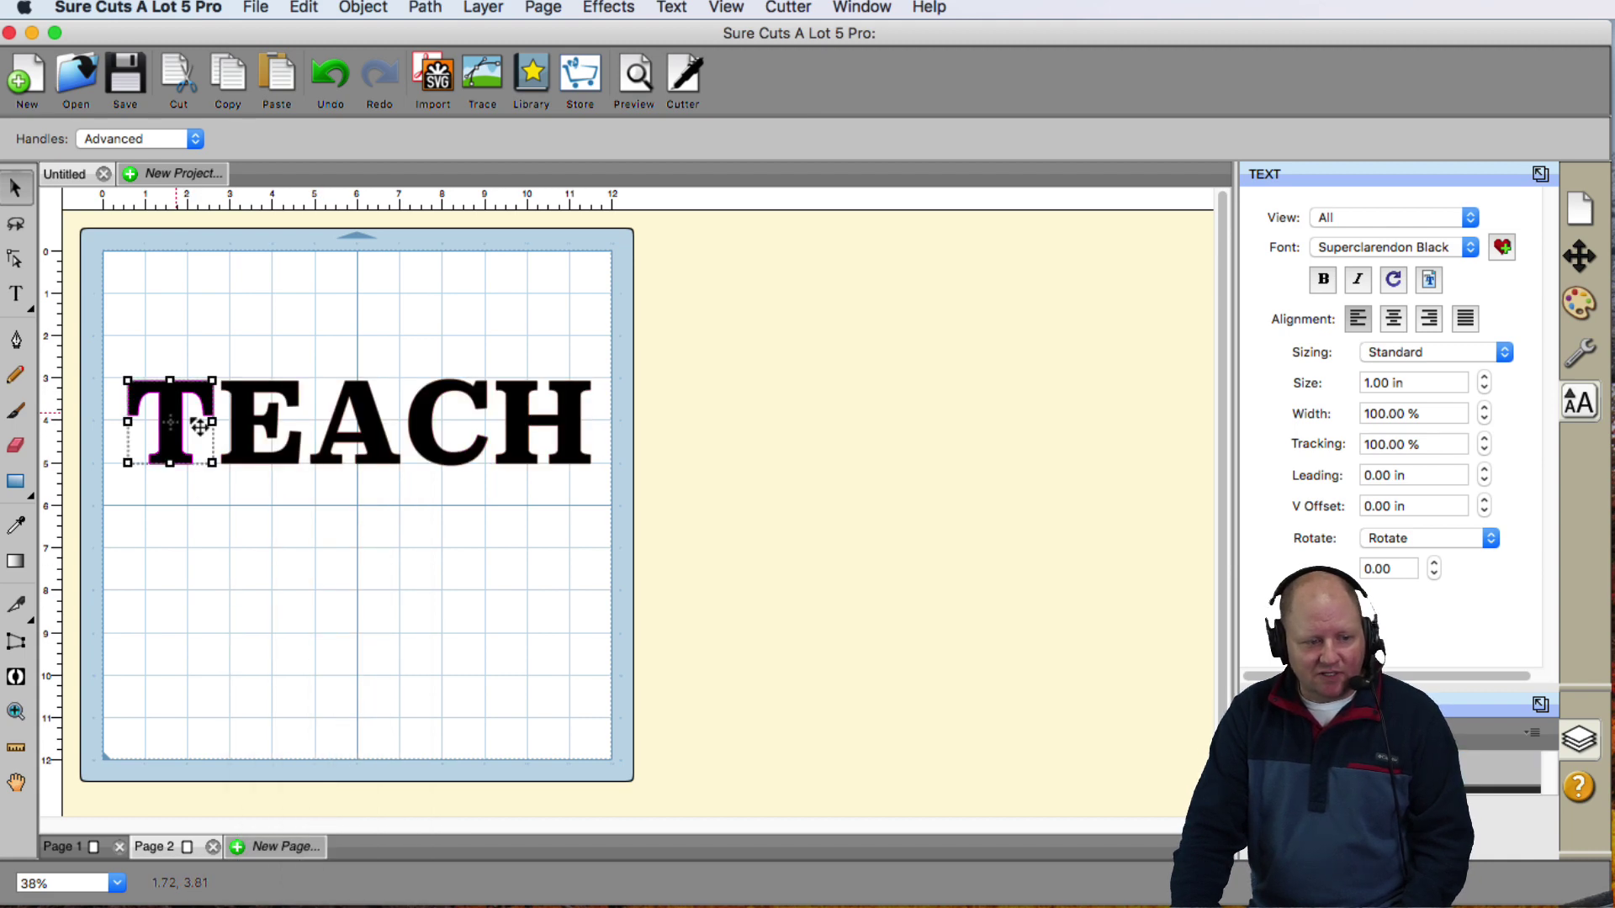
{"action": "left_click", "coordinate": [531, 437]}
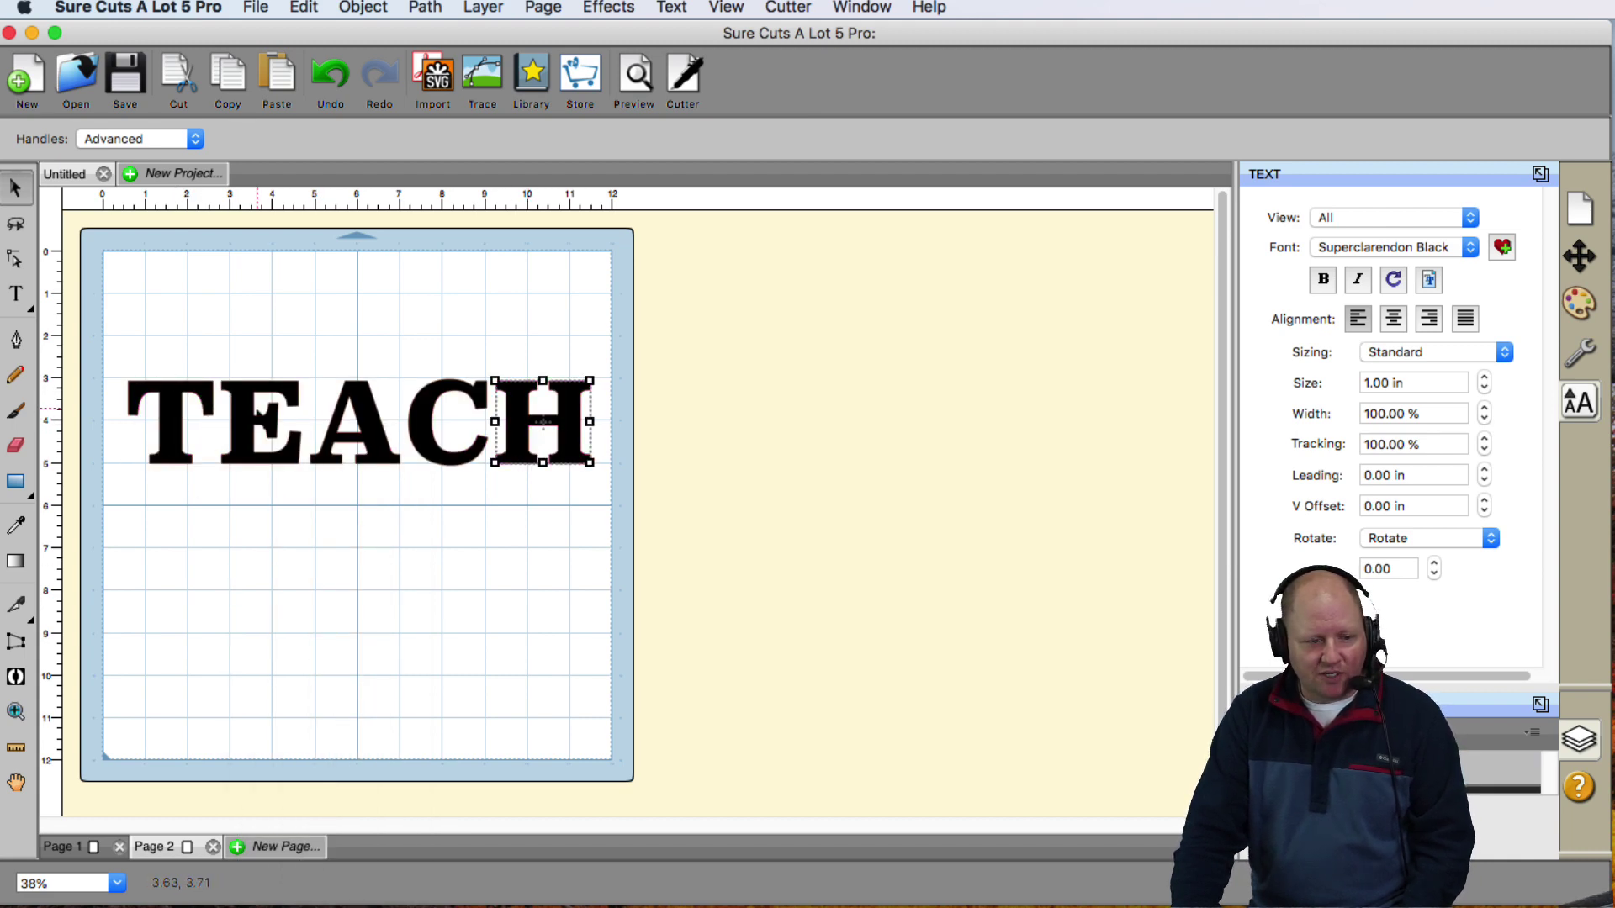
{"action": "left_click", "coordinate": [193, 427]}
{"action": "left_click", "coordinate": [532, 433]}
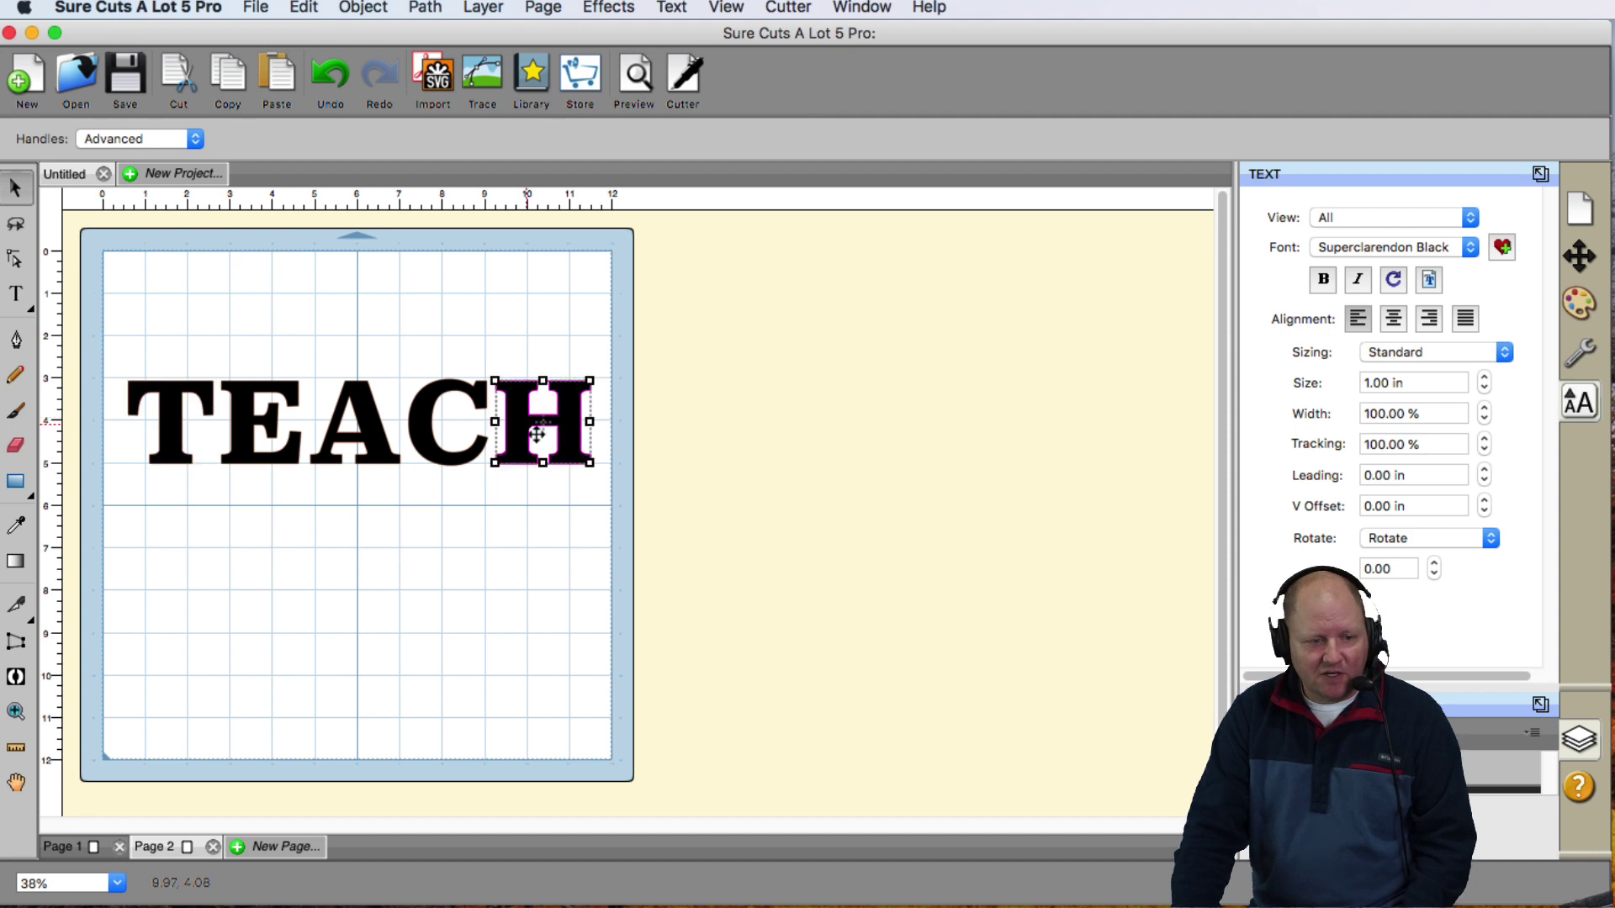
{"action": "left_click", "coordinate": [181, 423]}
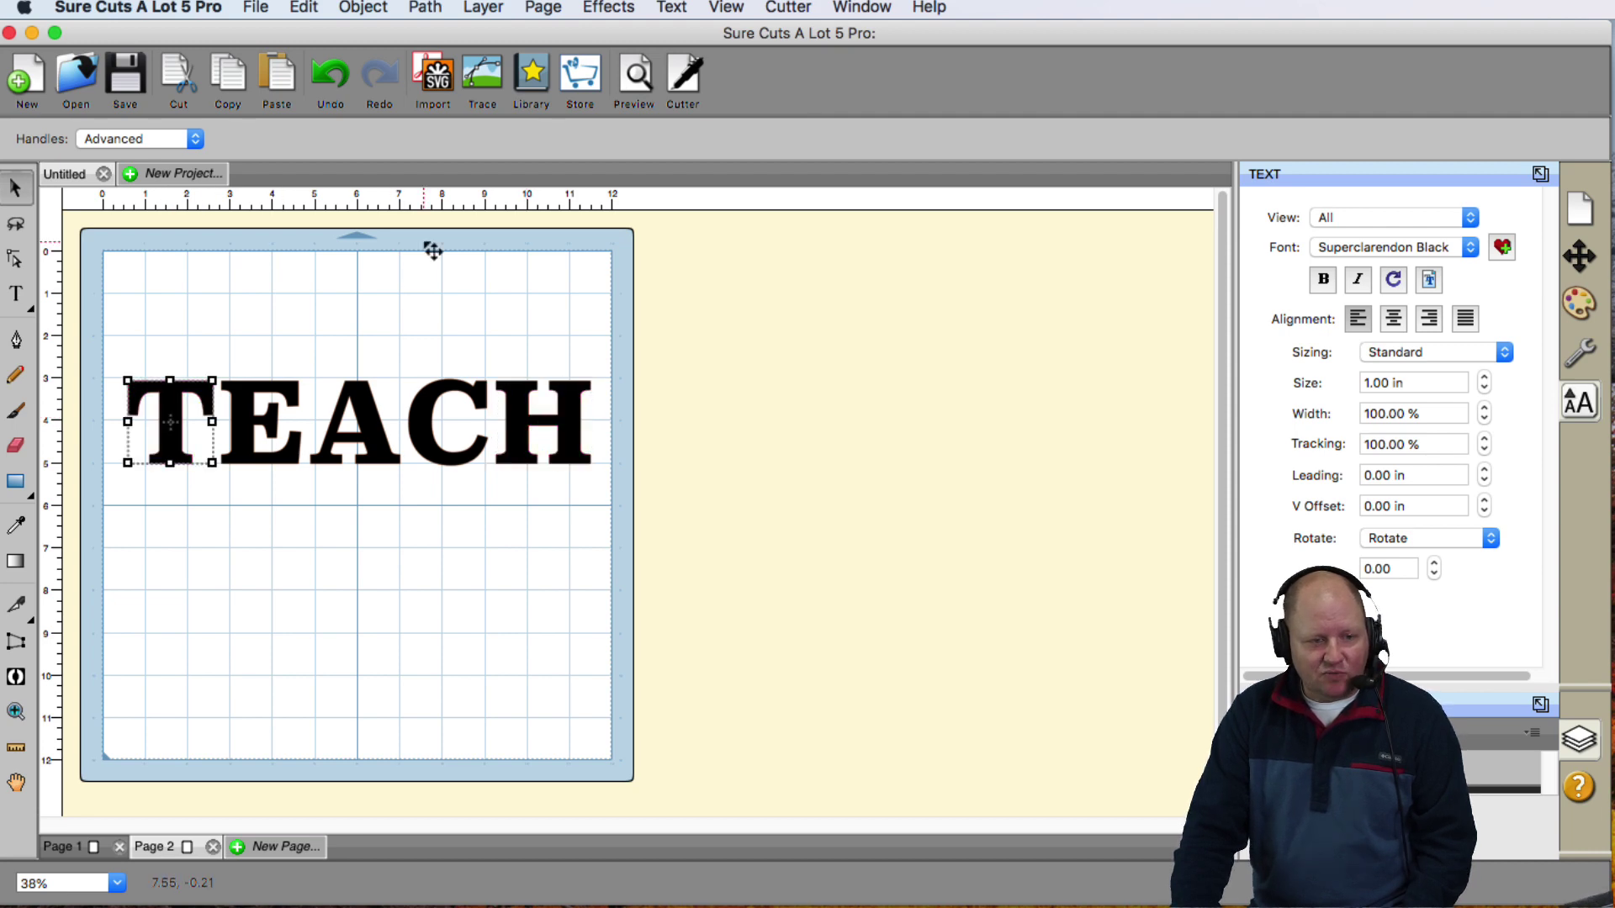
{"action": "left_click", "coordinate": [731, 9]}
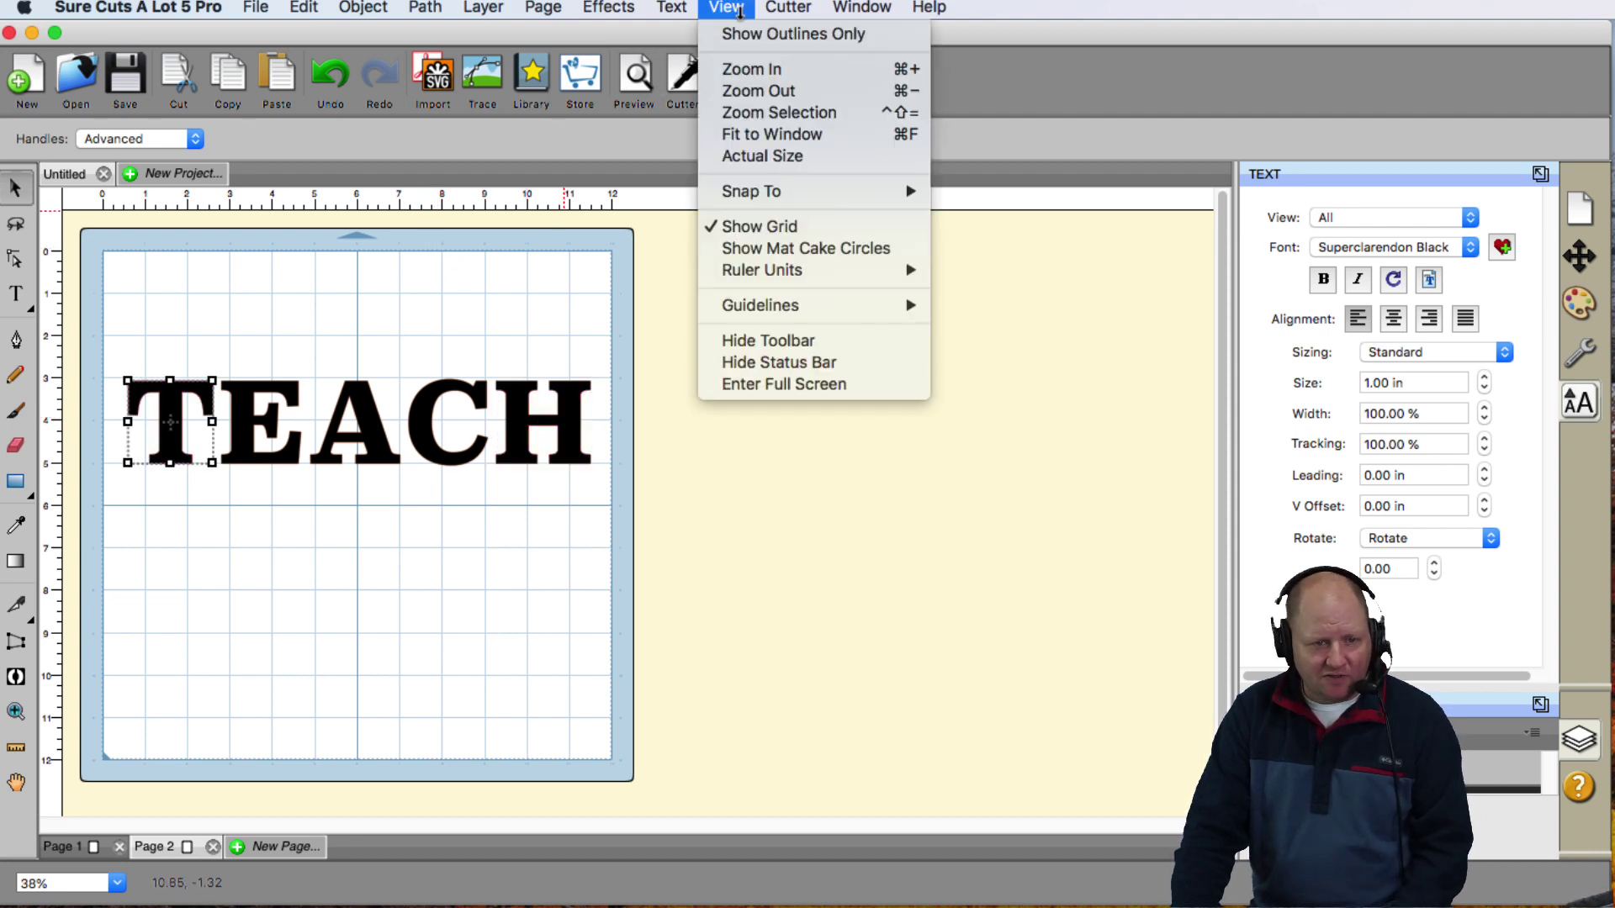
{"action": "mouse_move", "coordinate": [805, 195]}
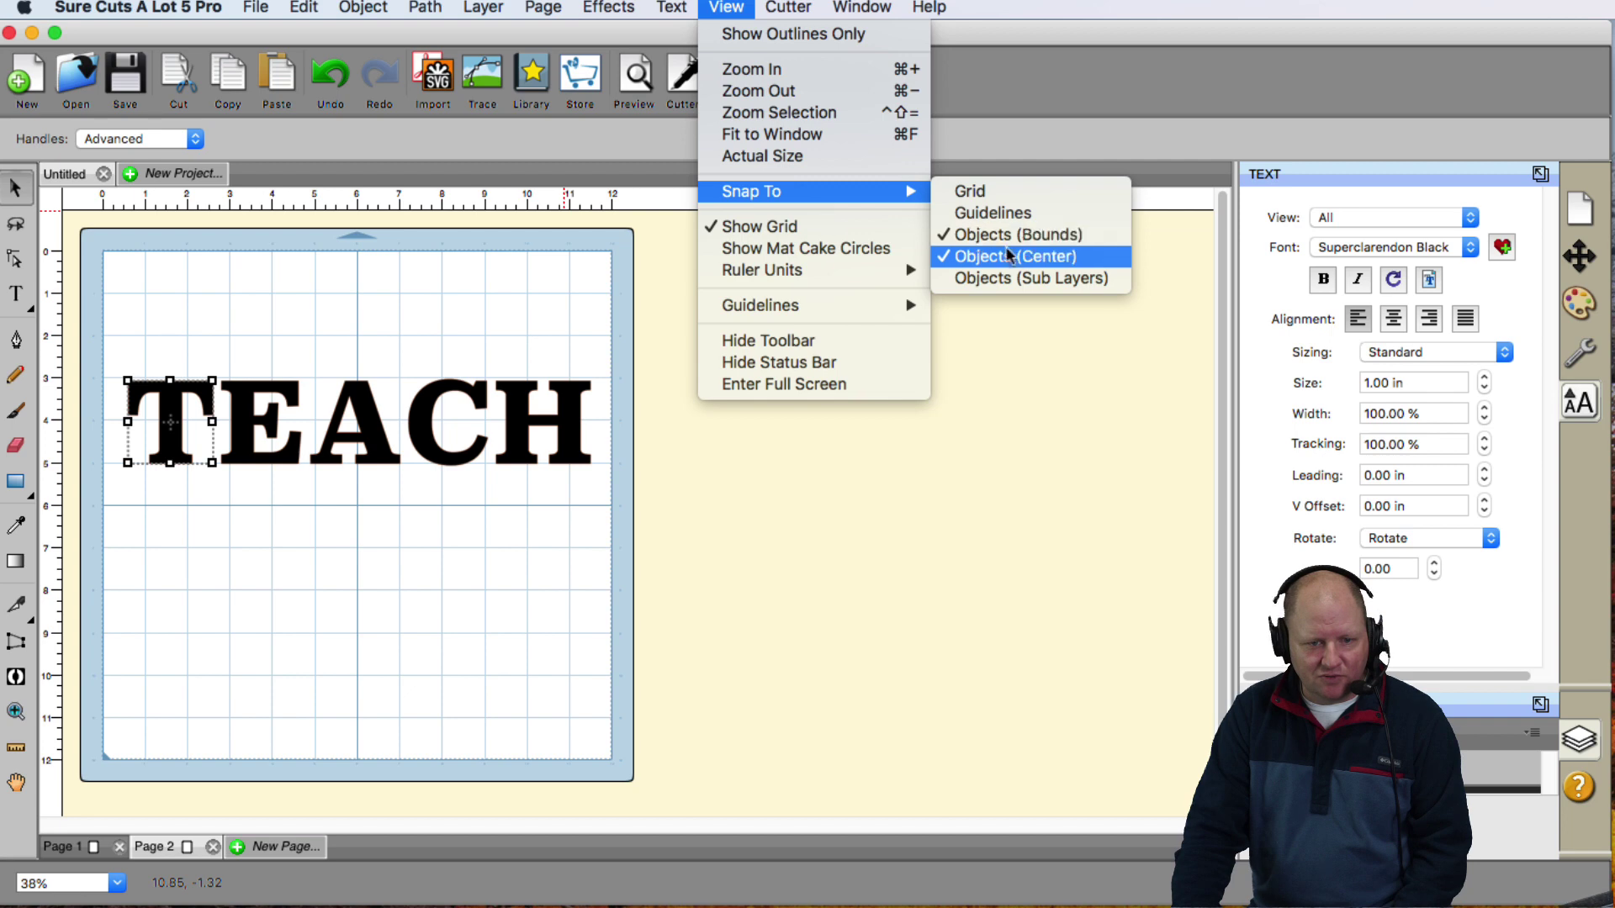
{"action": "left_click", "coordinate": [189, 303]}
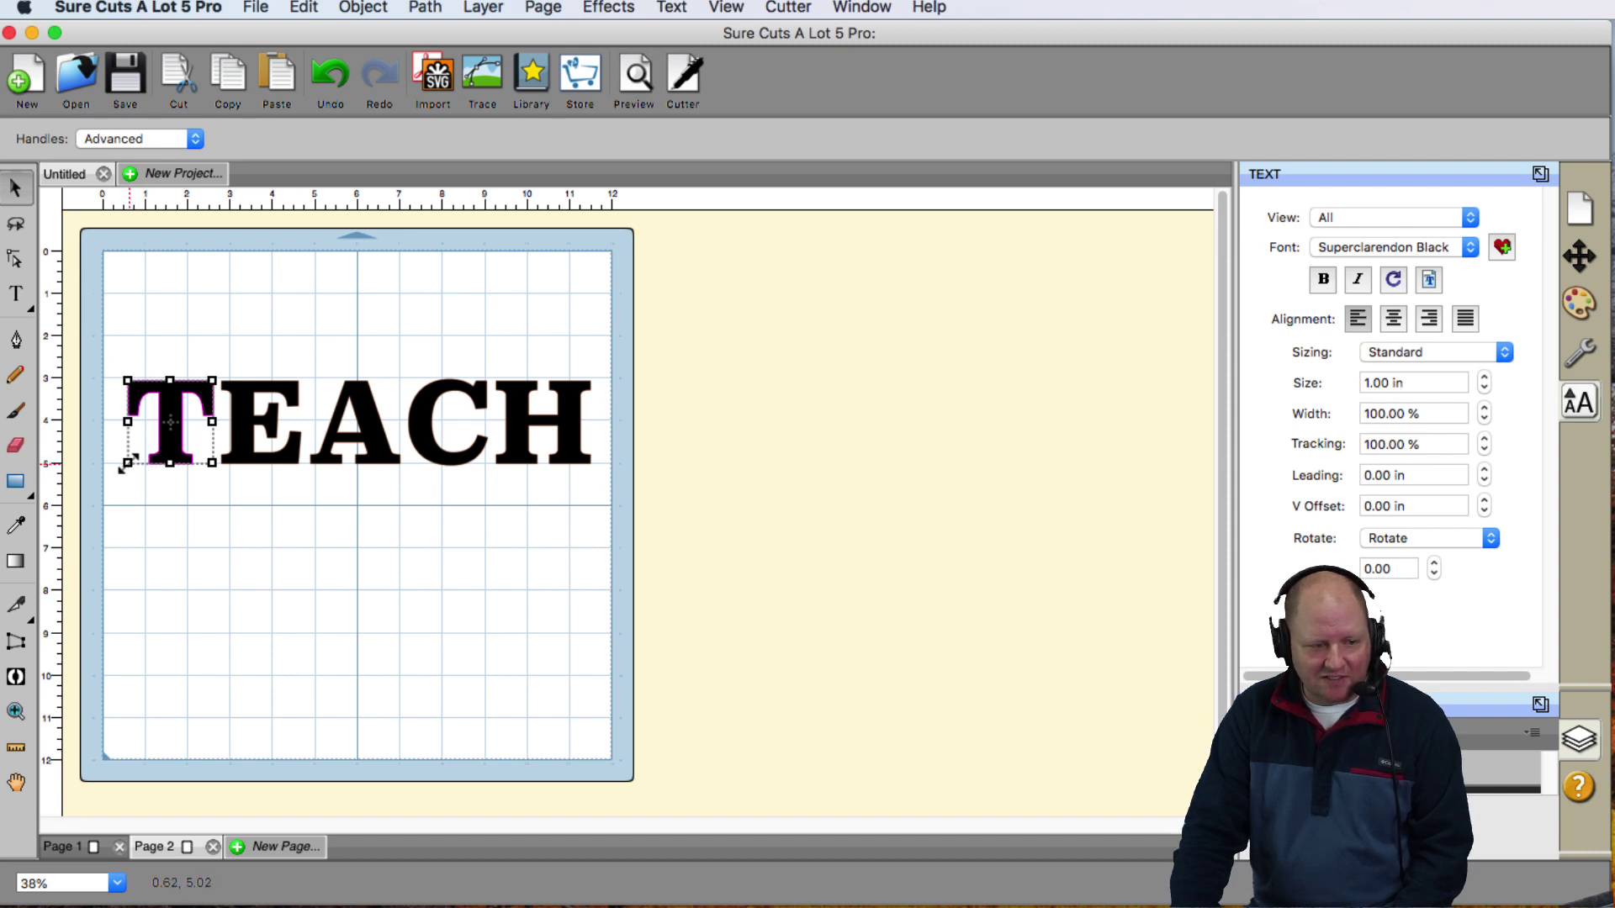
Scale the T and the H to about half size toward their upper inner corners, making the T about 1.00 × 0.97 in.
{"action": "left_click_drag", "start_coordinate": [128, 463], "coordinate": [173, 420]}
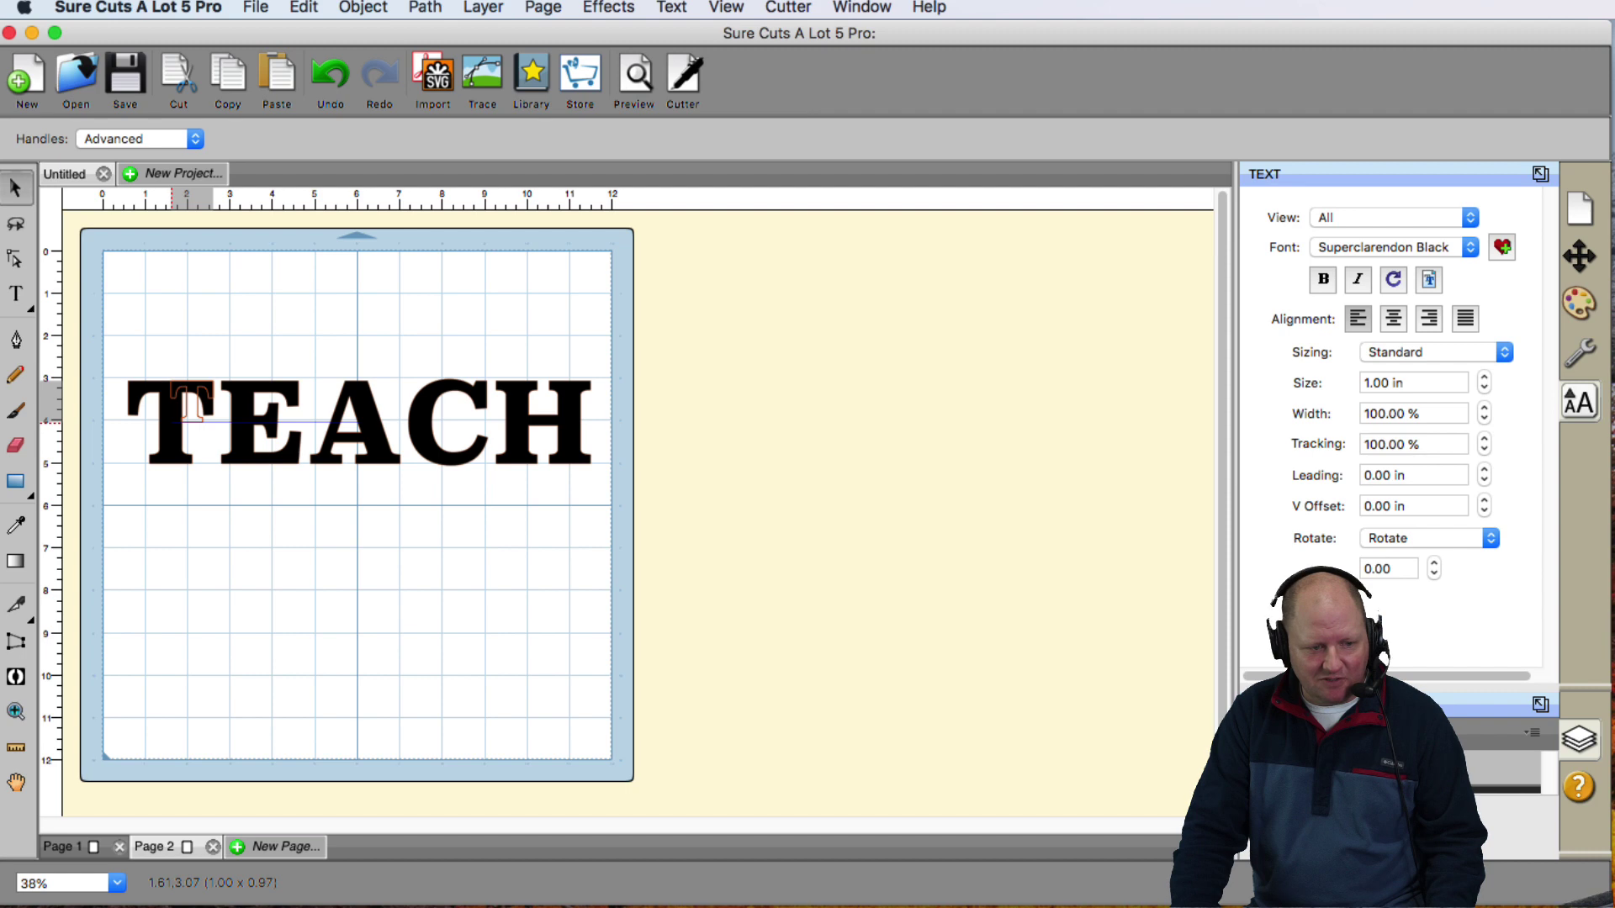
{"action": "left_click_drag", "start_coordinate": [172, 421], "coordinate": [171, 420]}
{"action": "left_click", "coordinate": [534, 431]}
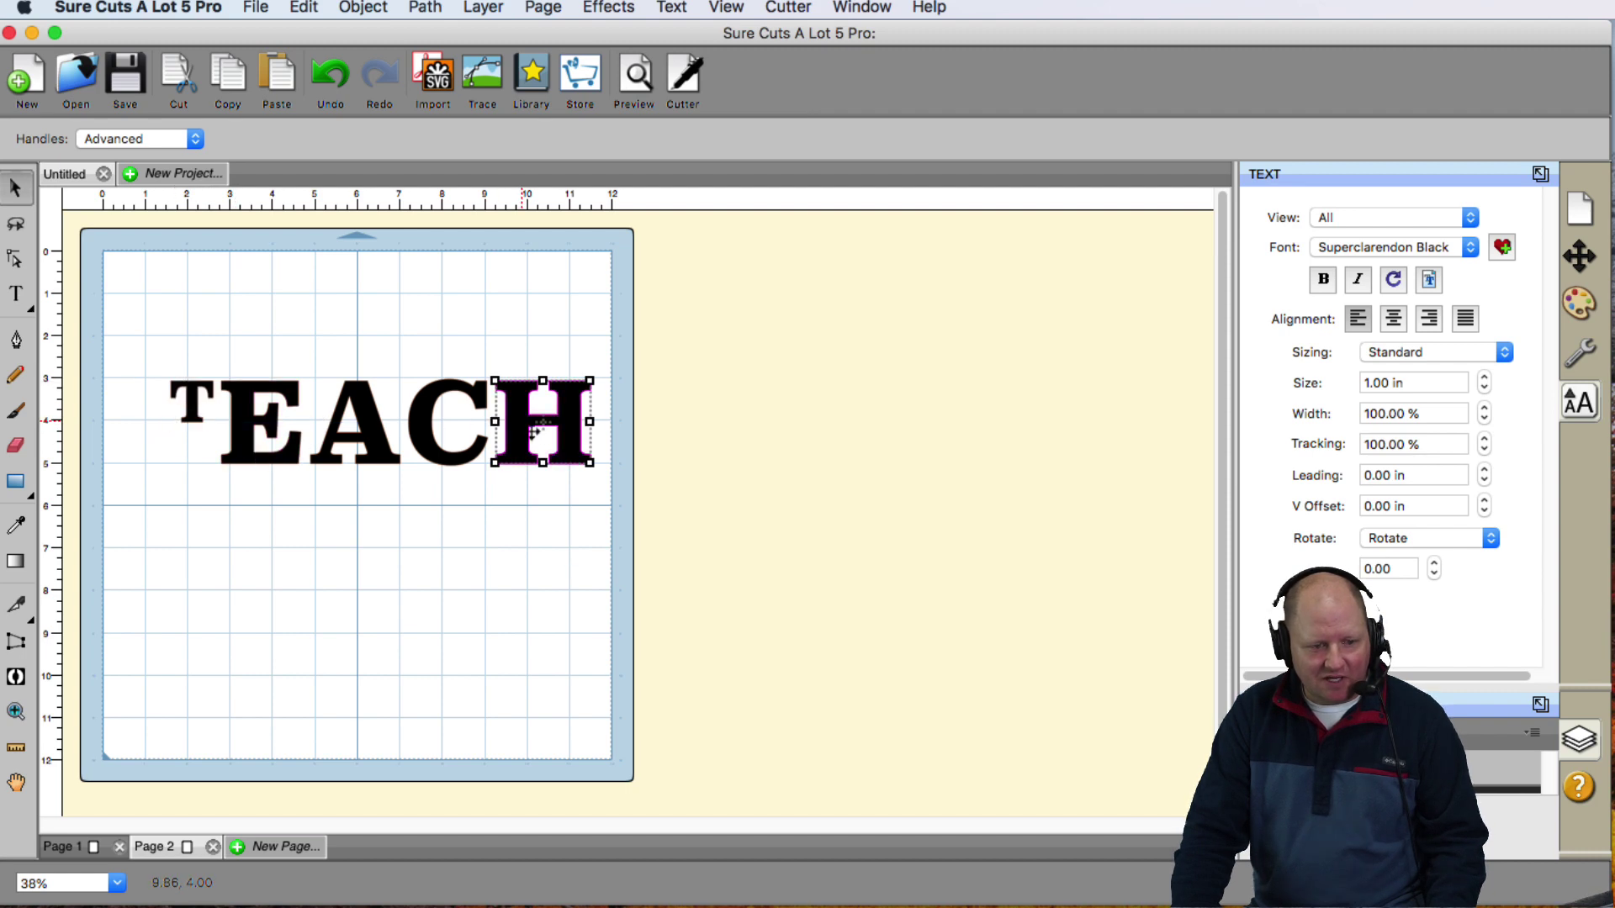
{"action": "left_click_drag", "start_coordinate": [593, 465], "coordinate": [543, 425]}
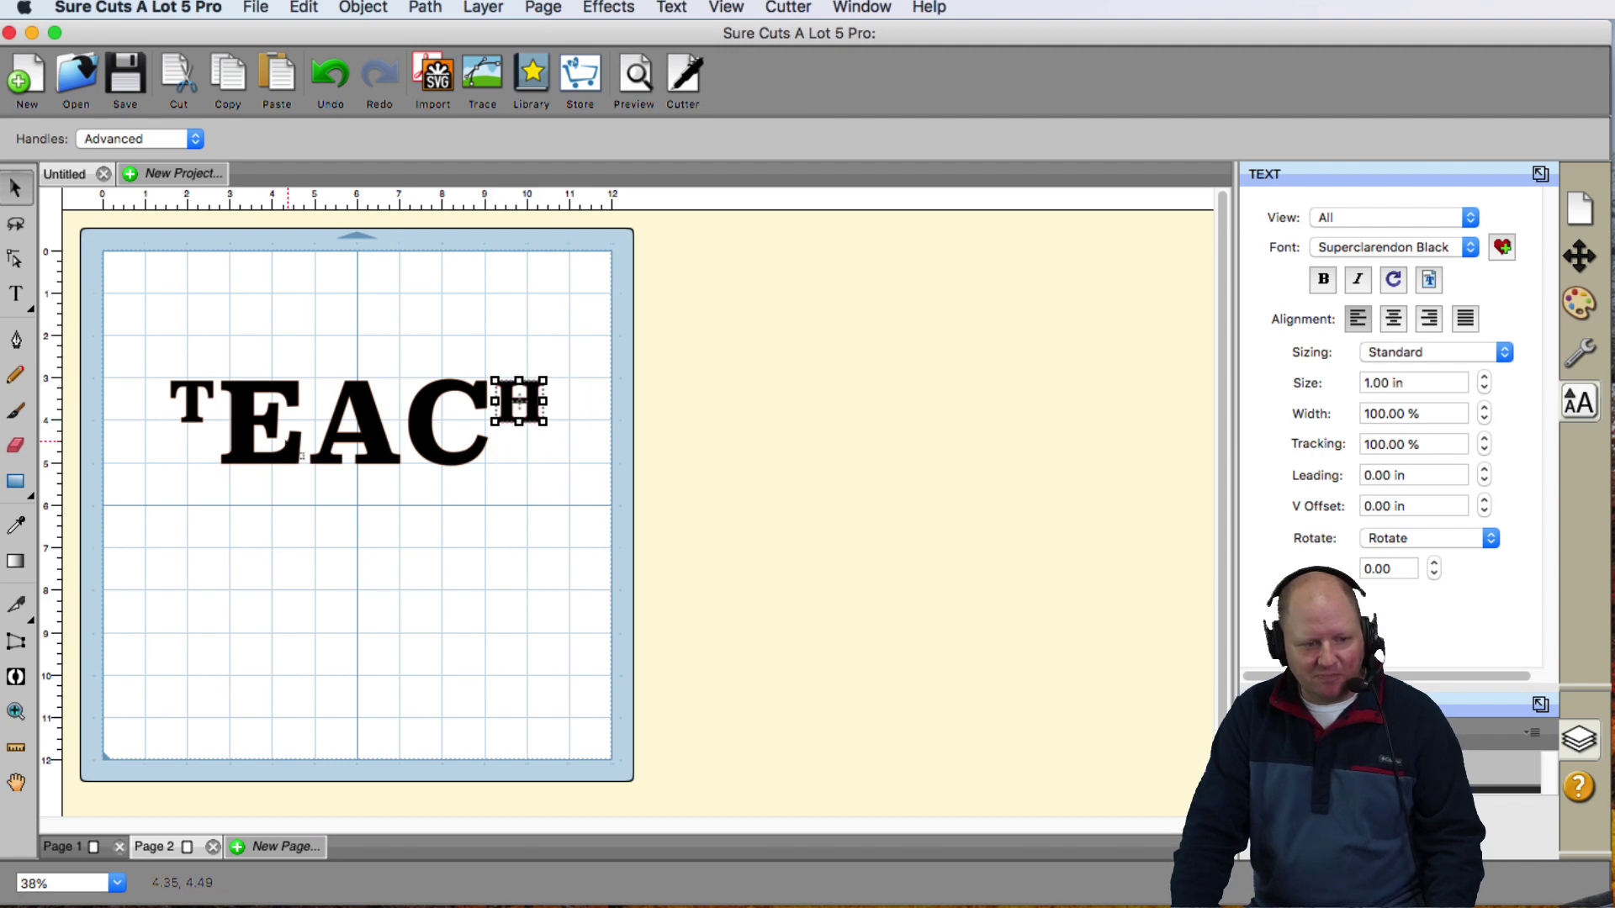
Copy the small T and H together and paste the duplicates in place on Page 2.
{"action": "left_click", "coordinate": [193, 409]}
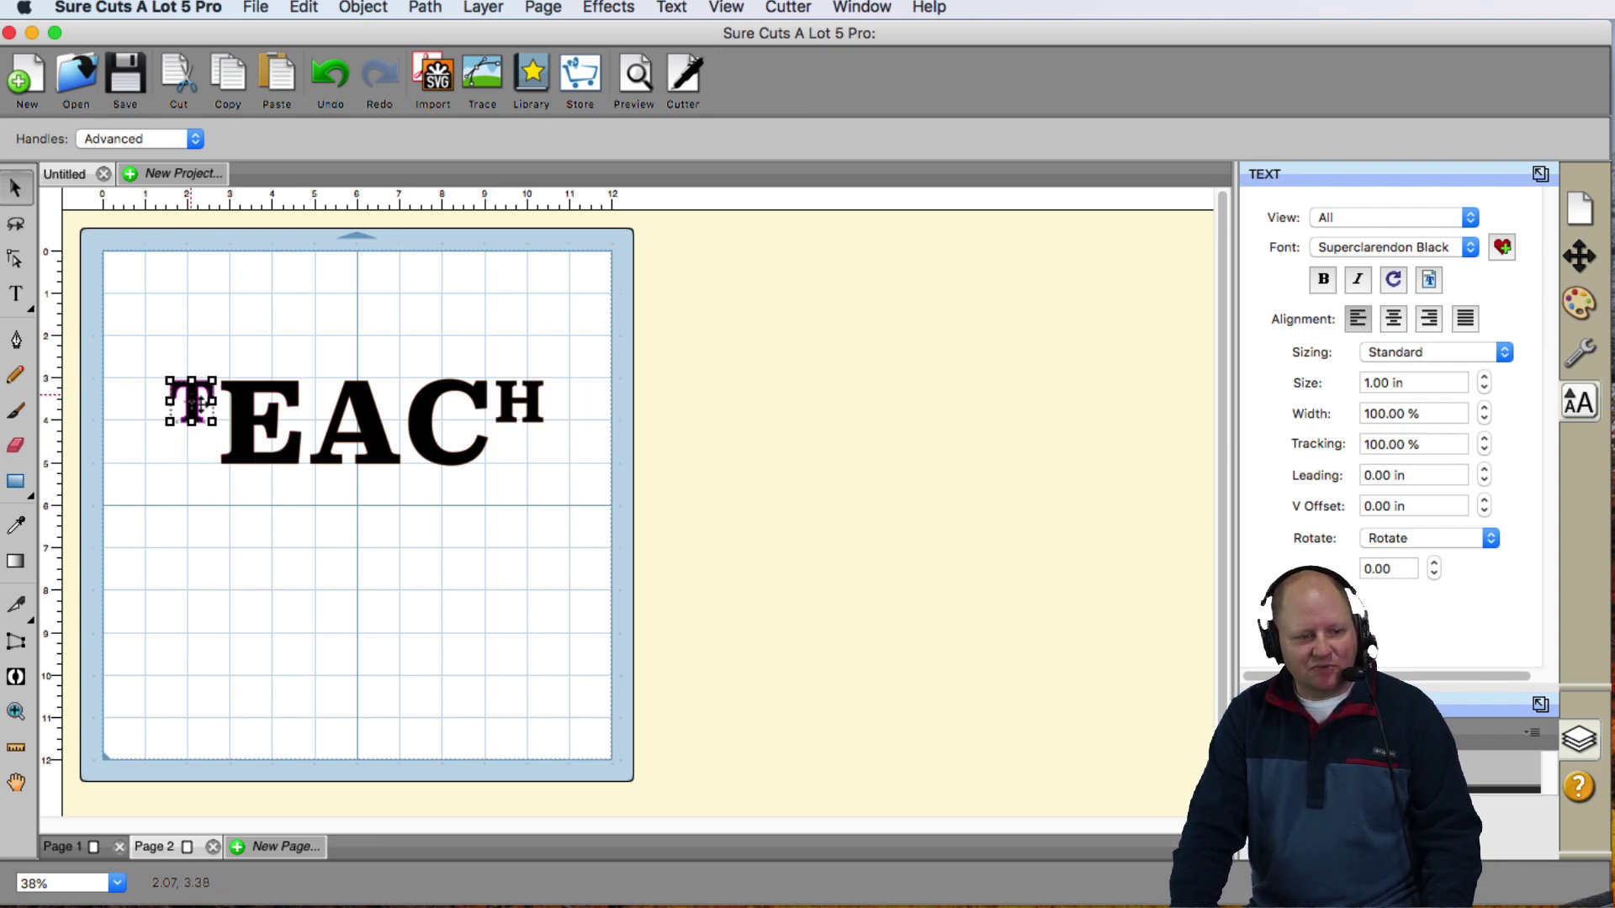
{"action": "left_click", "coordinate": [82, 847]}
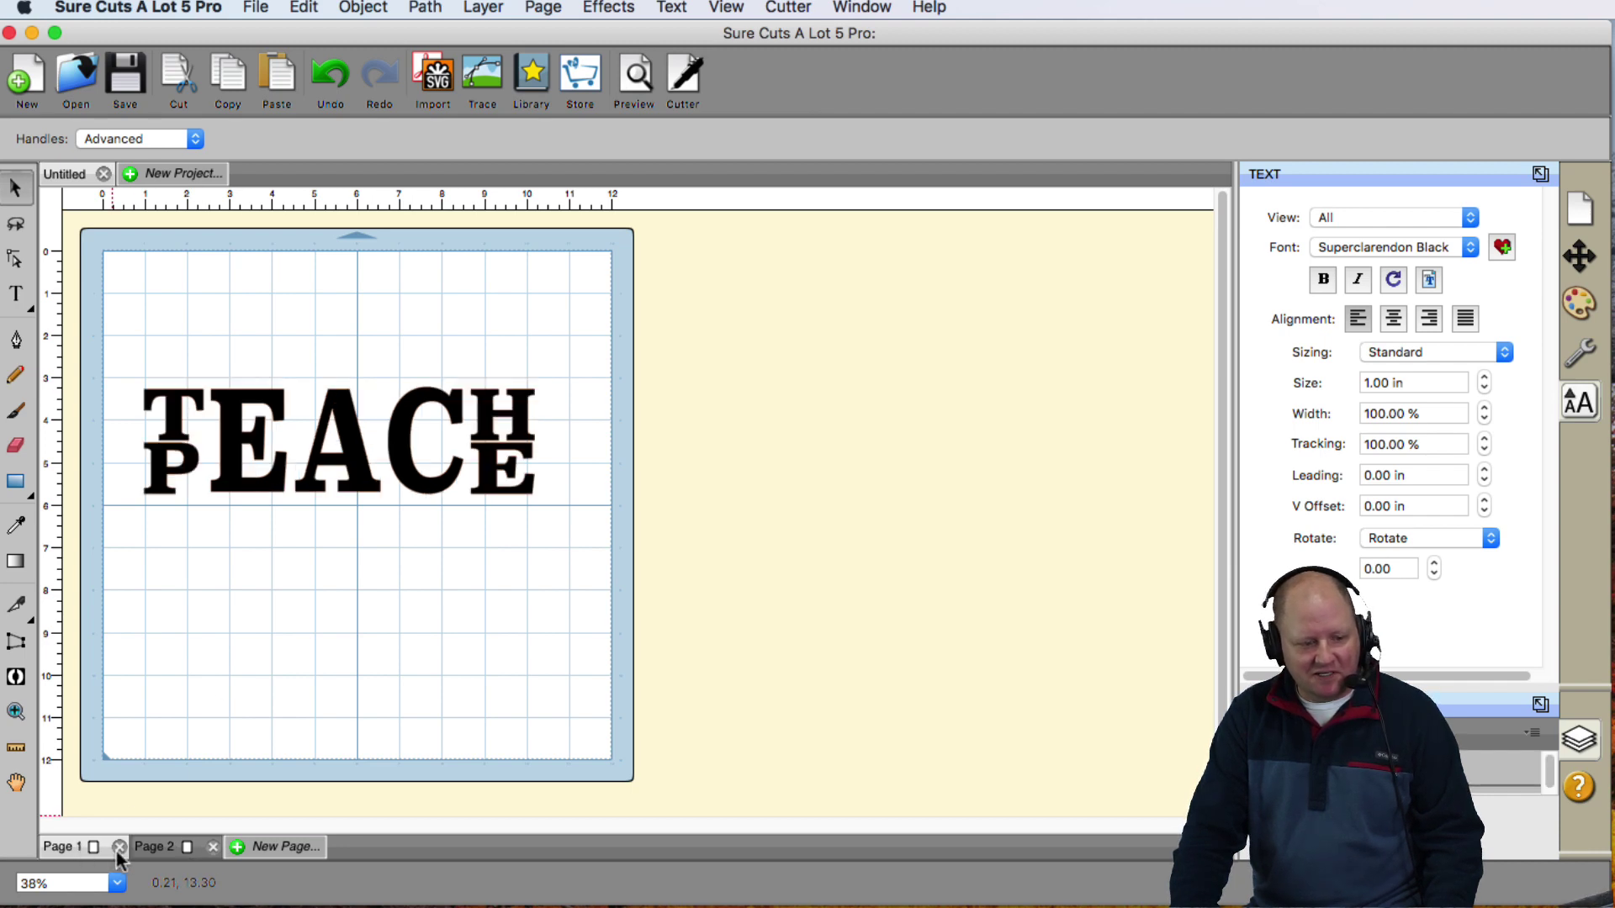
{"action": "left_click", "coordinate": [165, 846]}
{"action": "left_click", "coordinate": [205, 407]}
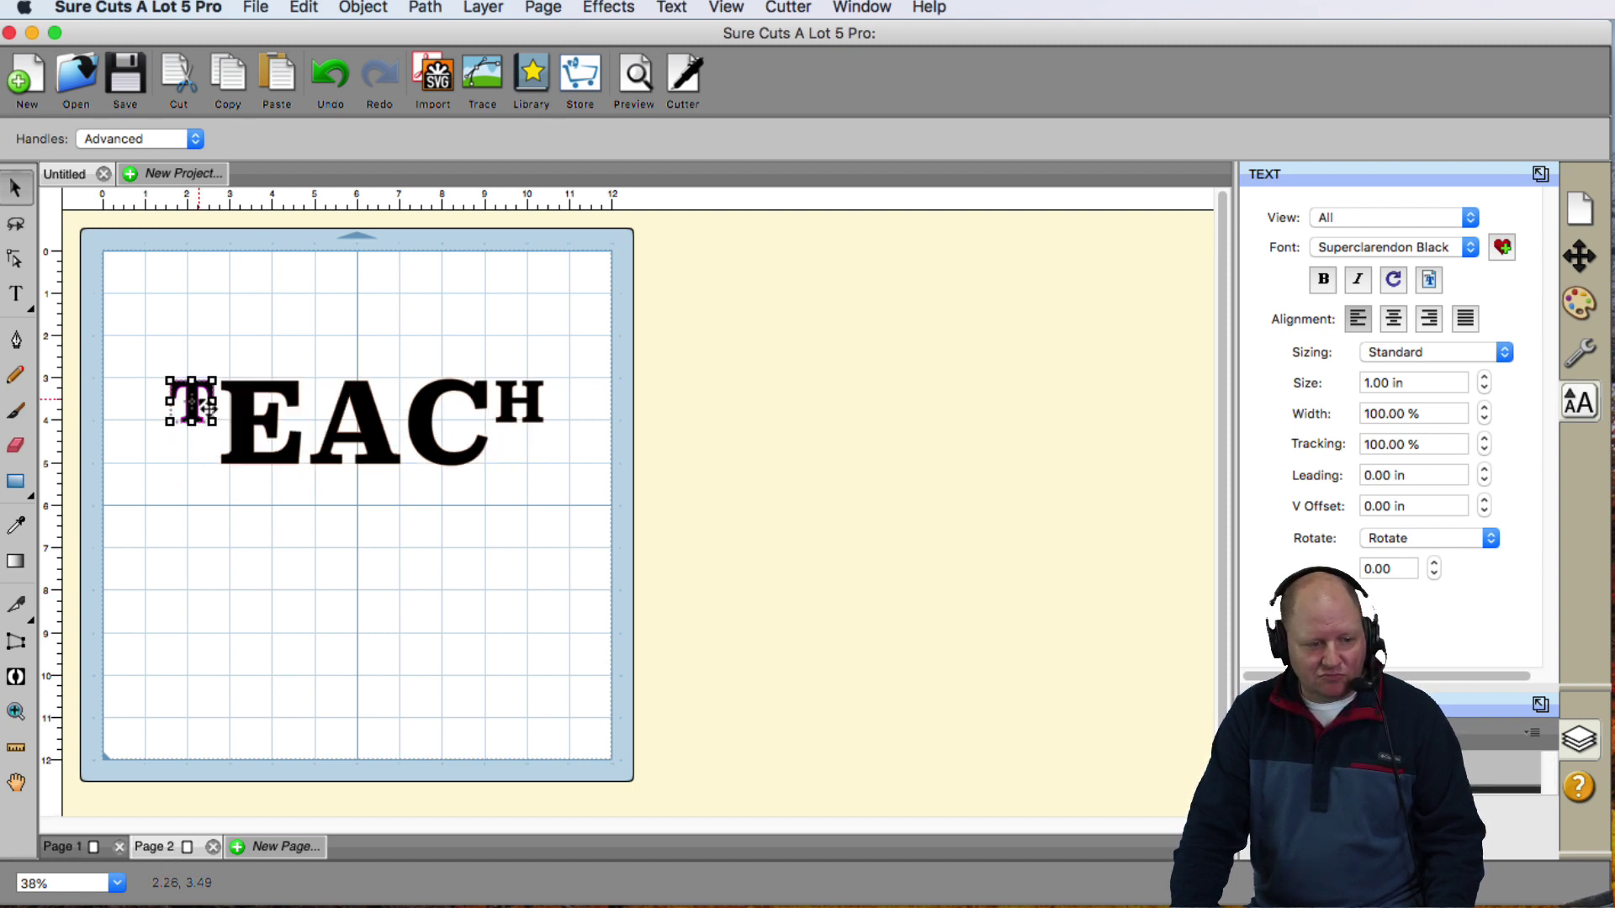
{"action": "left_click", "coordinate": [542, 407], "text": "shift"}
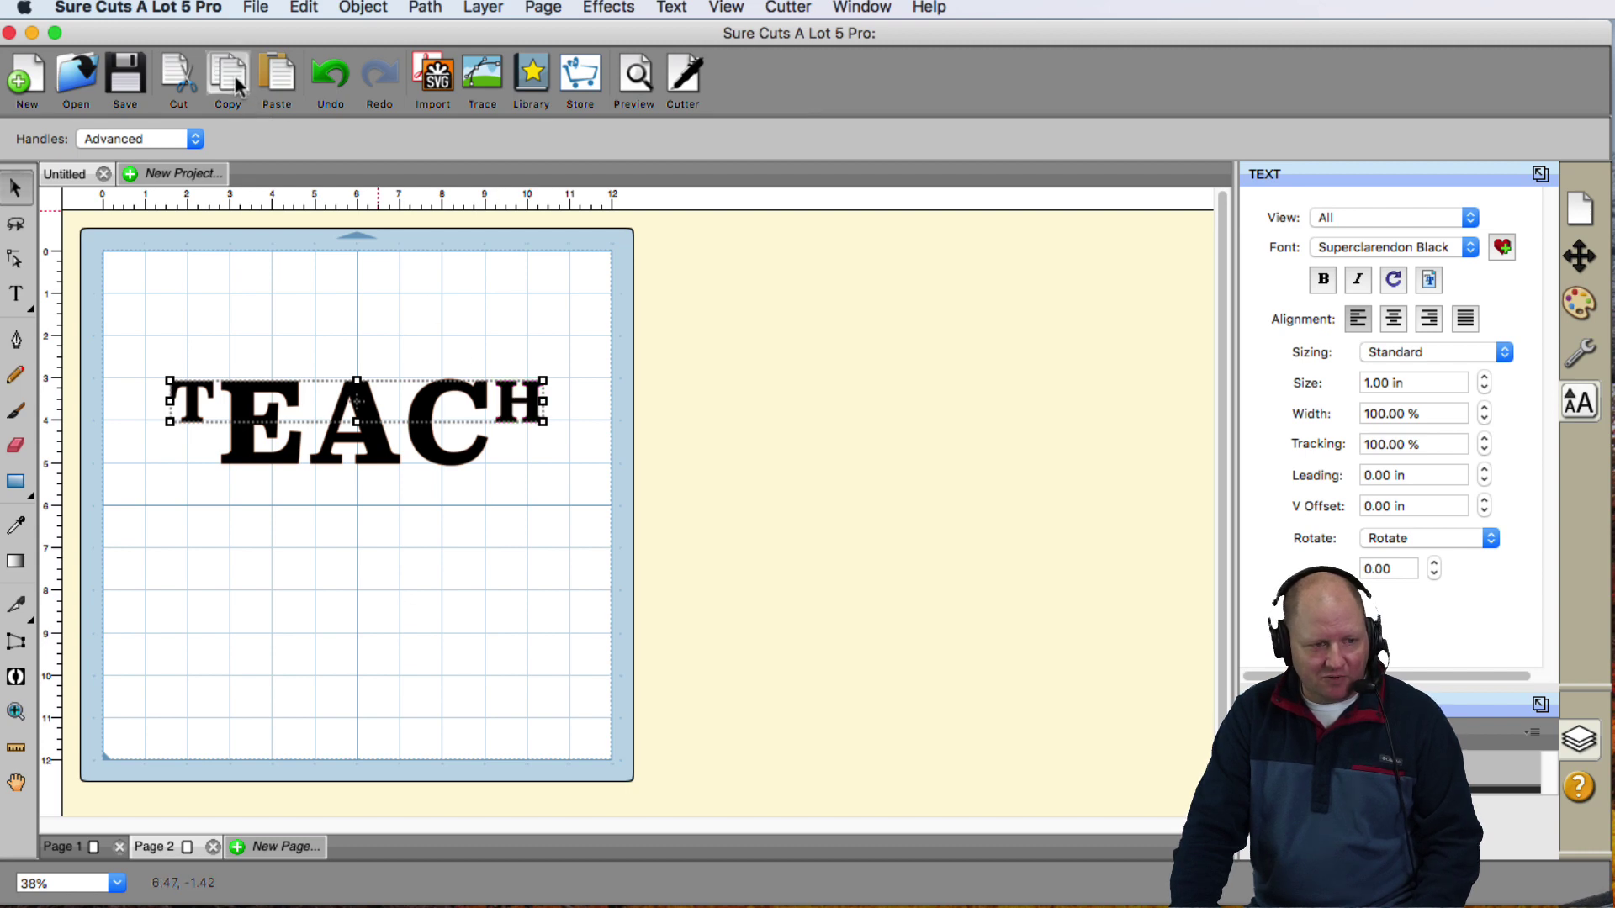
{"action": "left_click", "coordinate": [305, 11]}
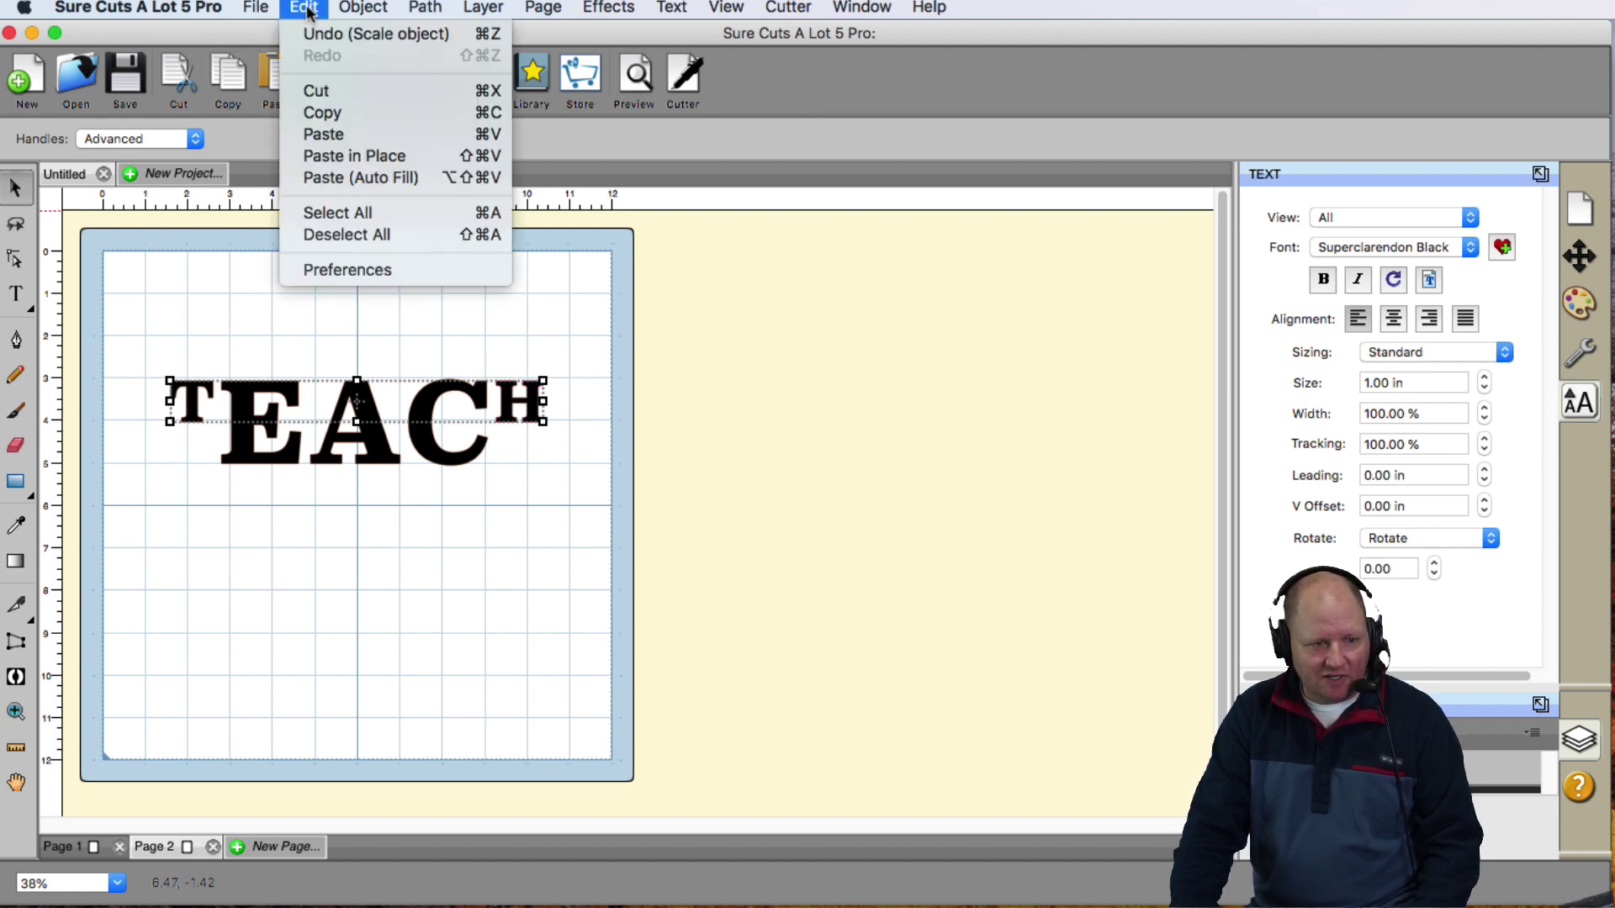
{"action": "left_click", "coordinate": [382, 156]}
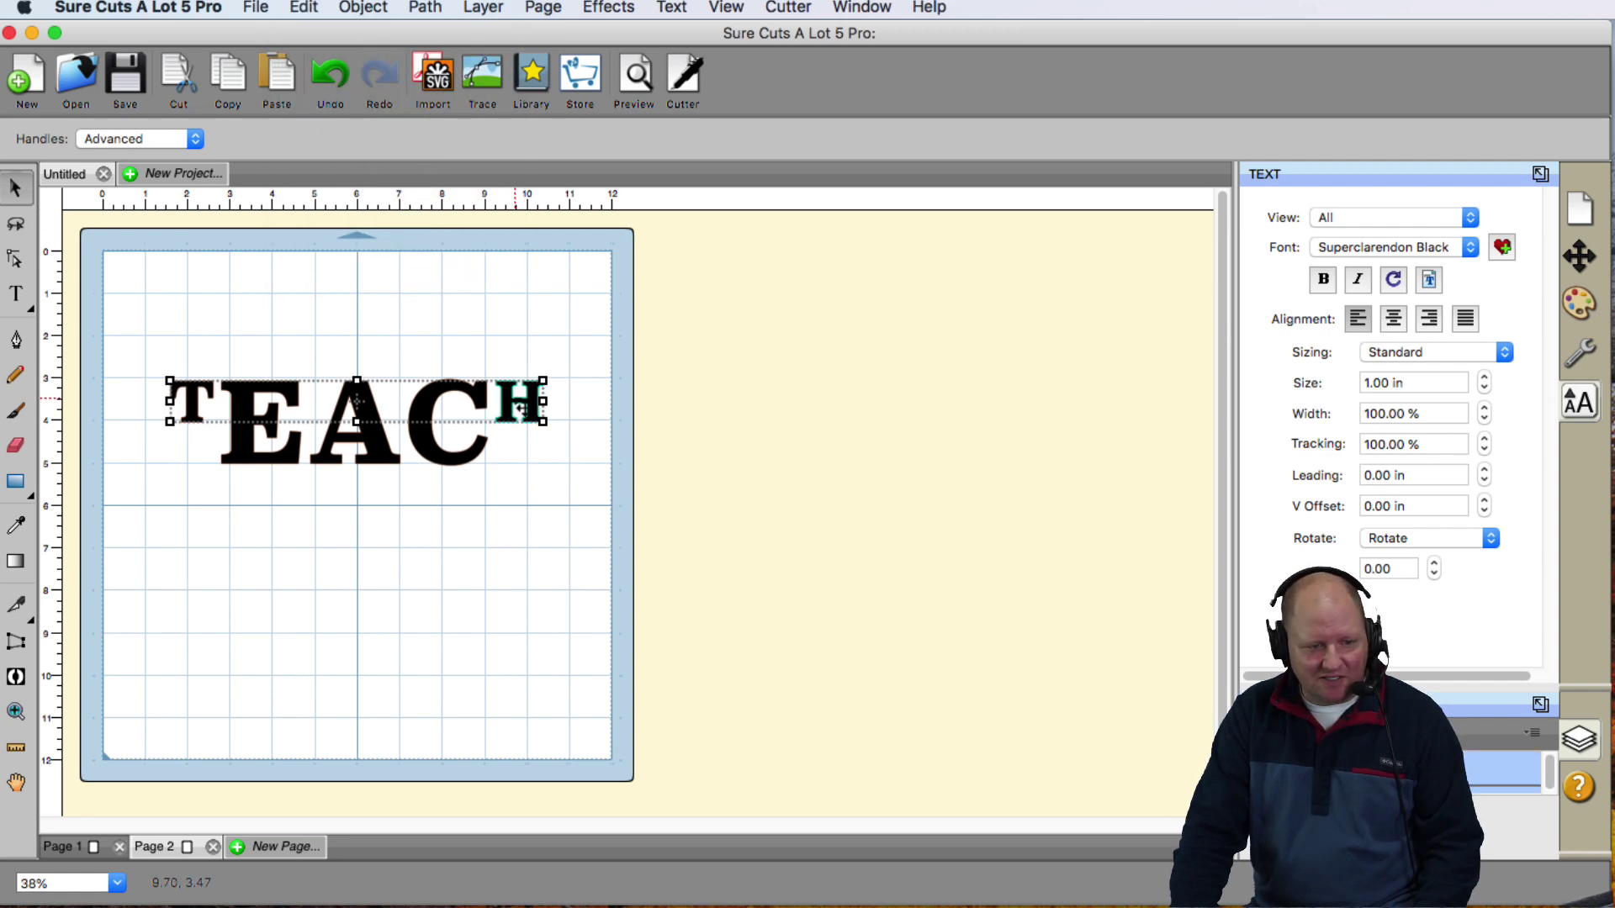
Move the duplicated T and H straight down beneath the originals, level with the base of the large letters.
{"action": "left_click_drag", "start_coordinate": [519, 405], "coordinate": [521, 444]}
{"action": "left_click_drag", "start_coordinate": [560, 438], "coordinate": [519, 452]}
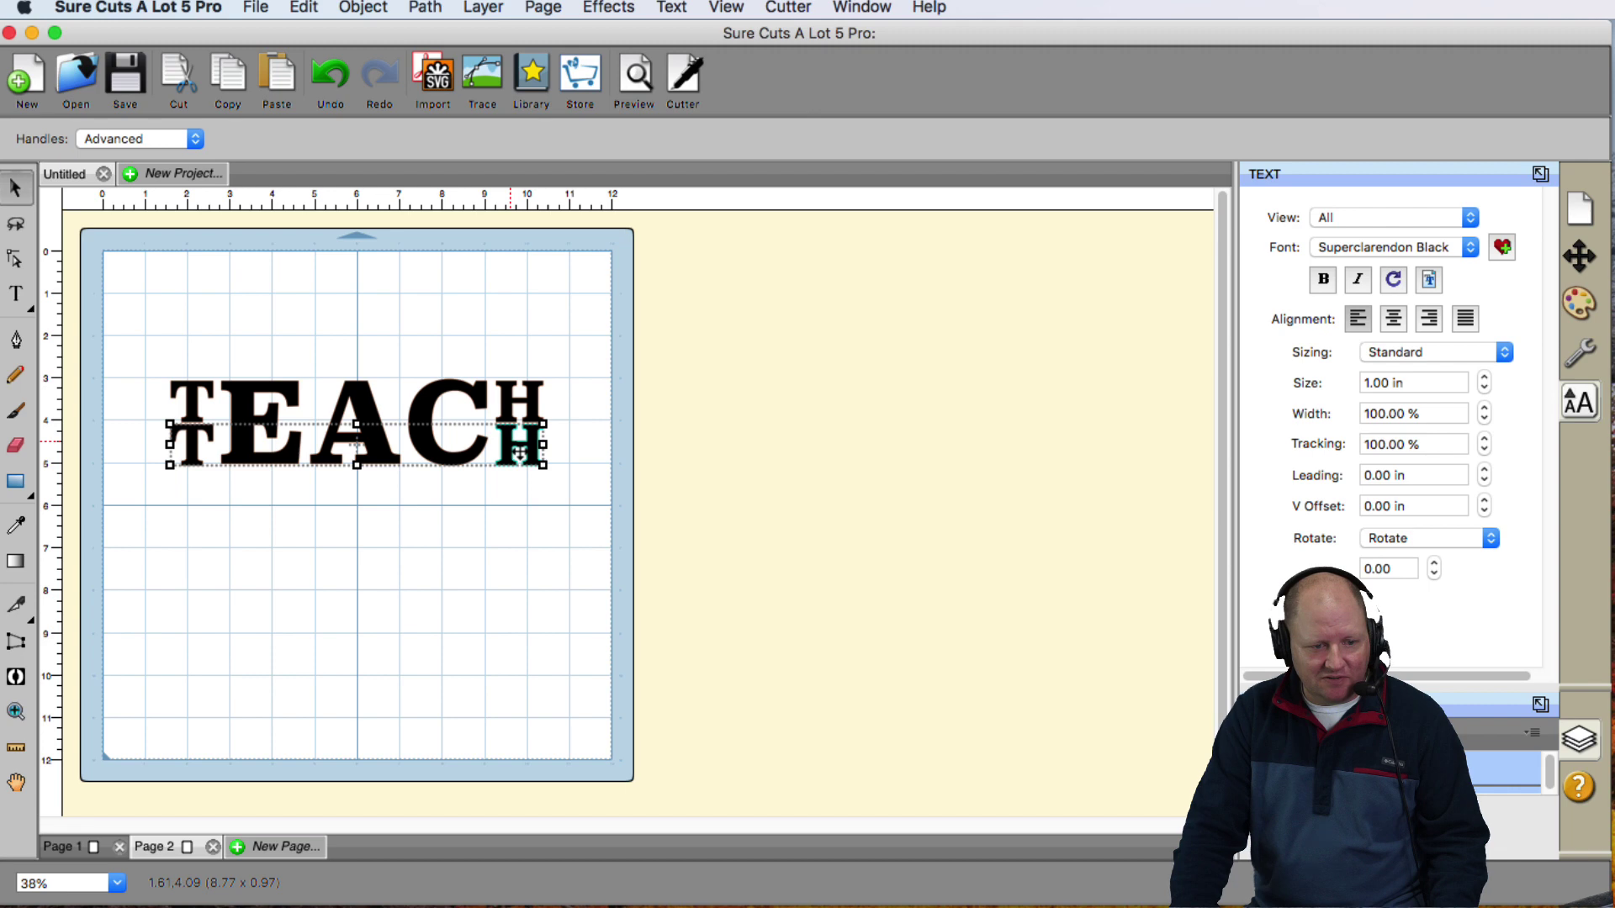
{"action": "left_click", "coordinate": [298, 540]}
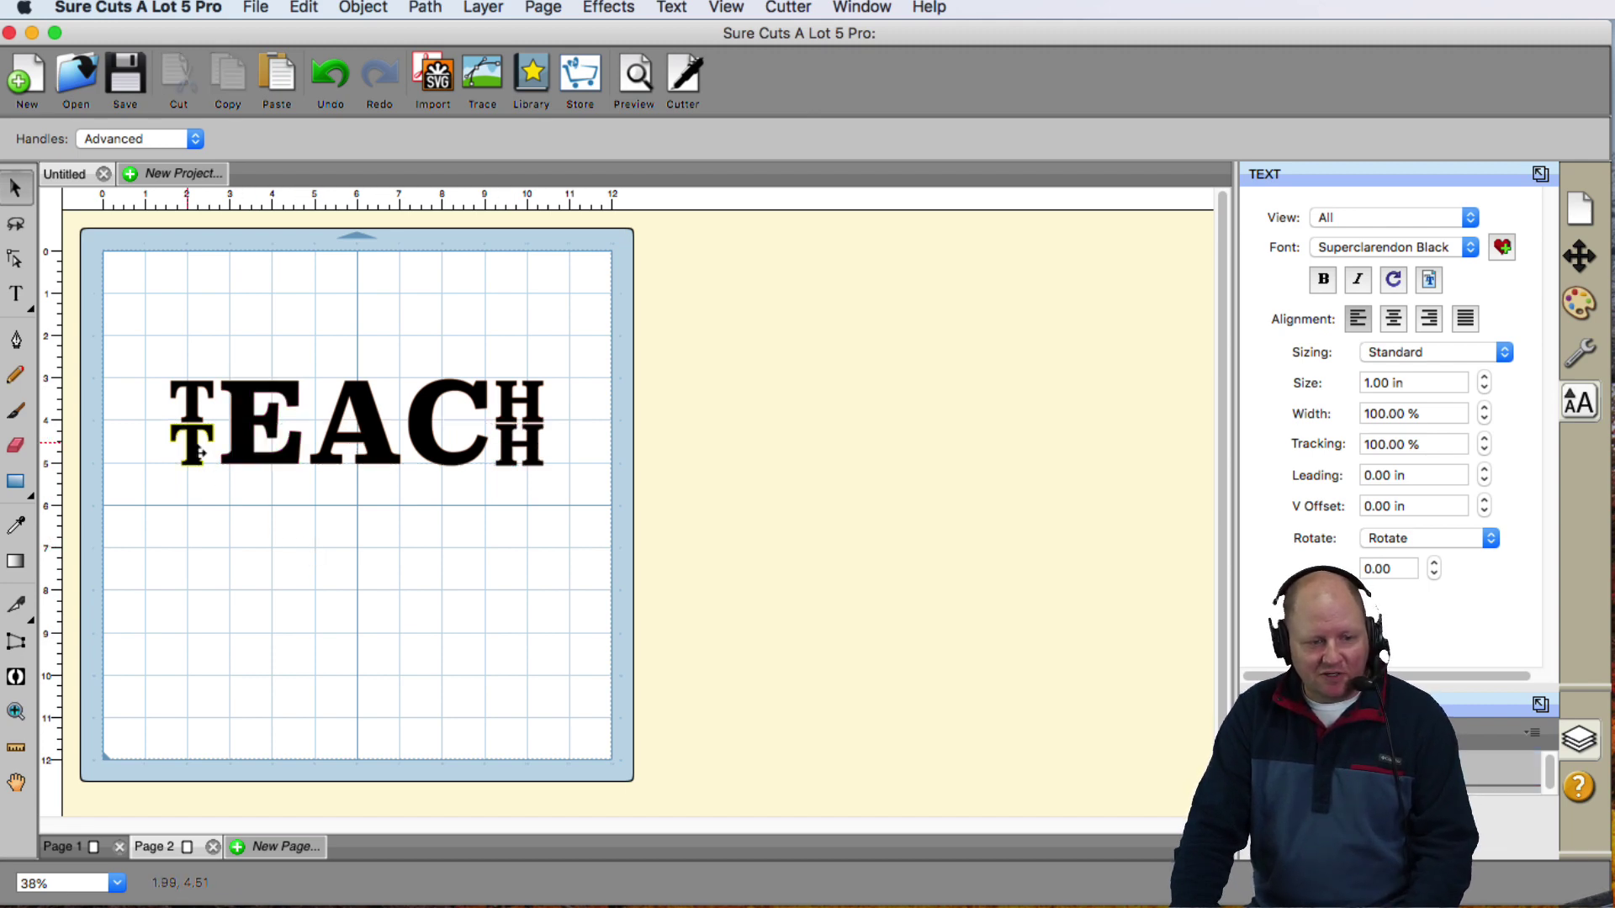
Replace the lower small T with a P and the lower small H with an E on Page 2.
{"action": "left_click", "coordinate": [88, 847]}
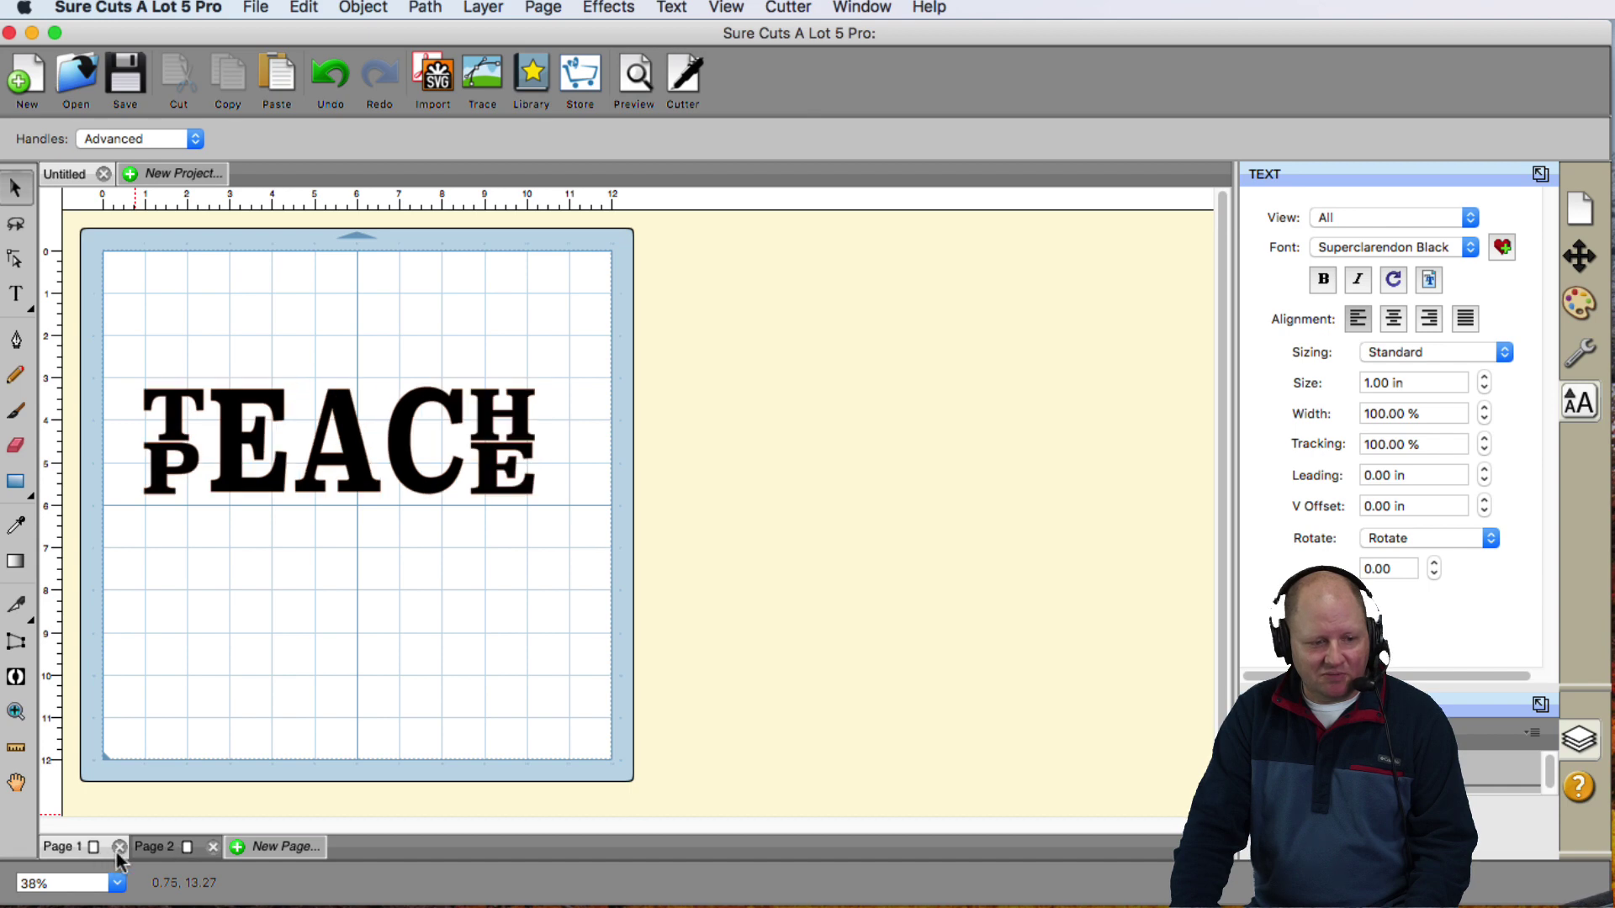
{"action": "left_click", "coordinate": [160, 847]}
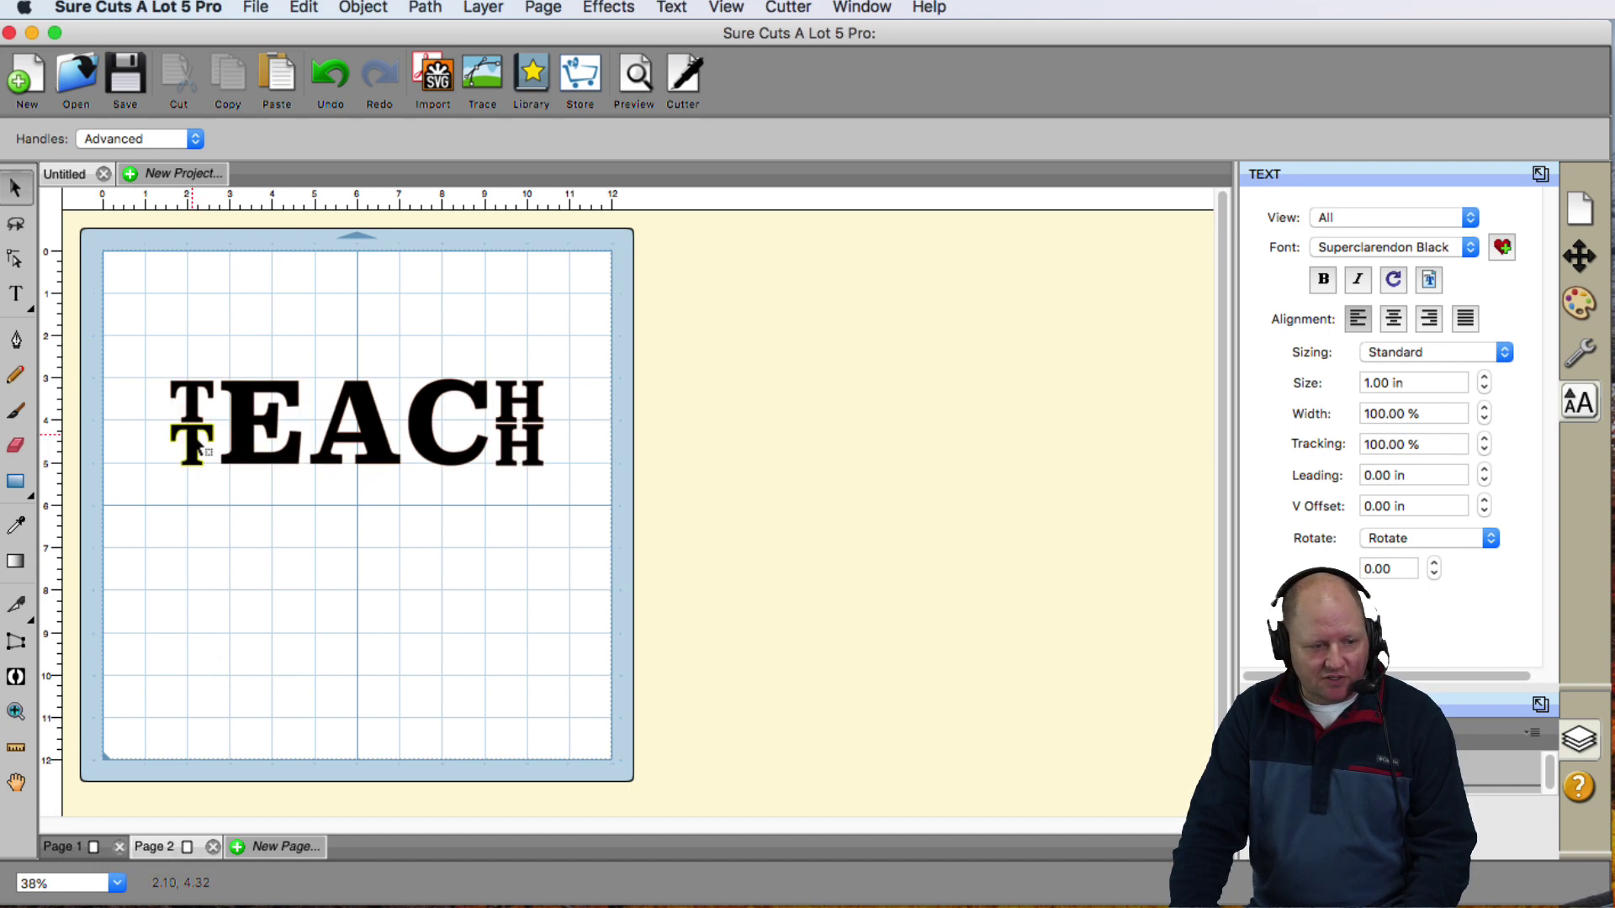
{"action": "left_click", "coordinate": [27, 296]}
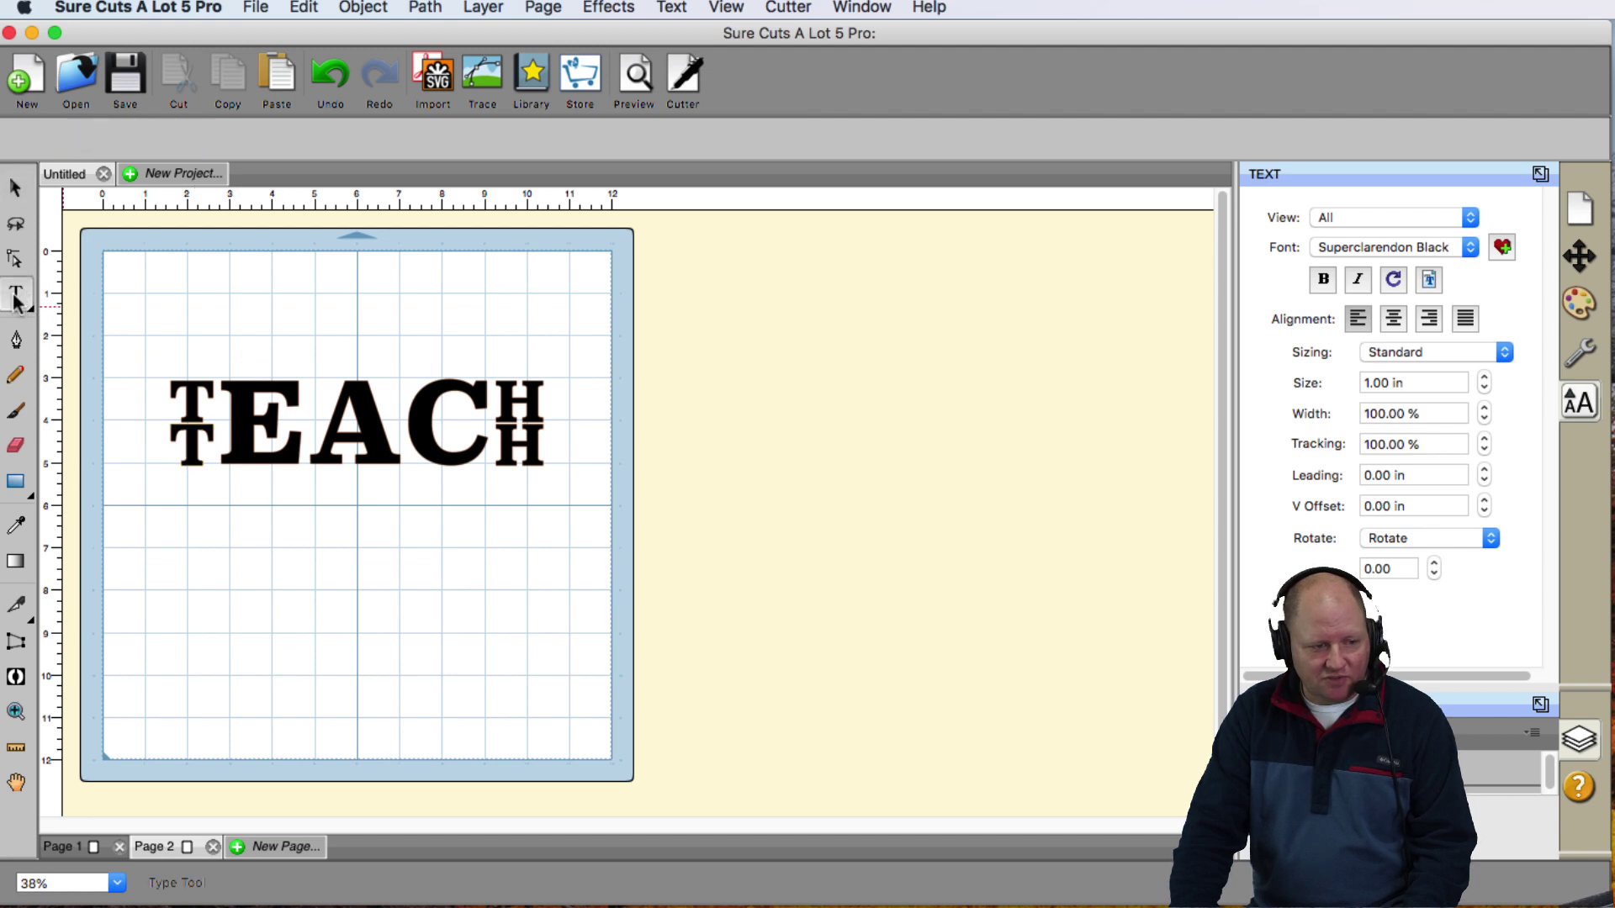
{"action": "double_click", "coordinate": [194, 458]}
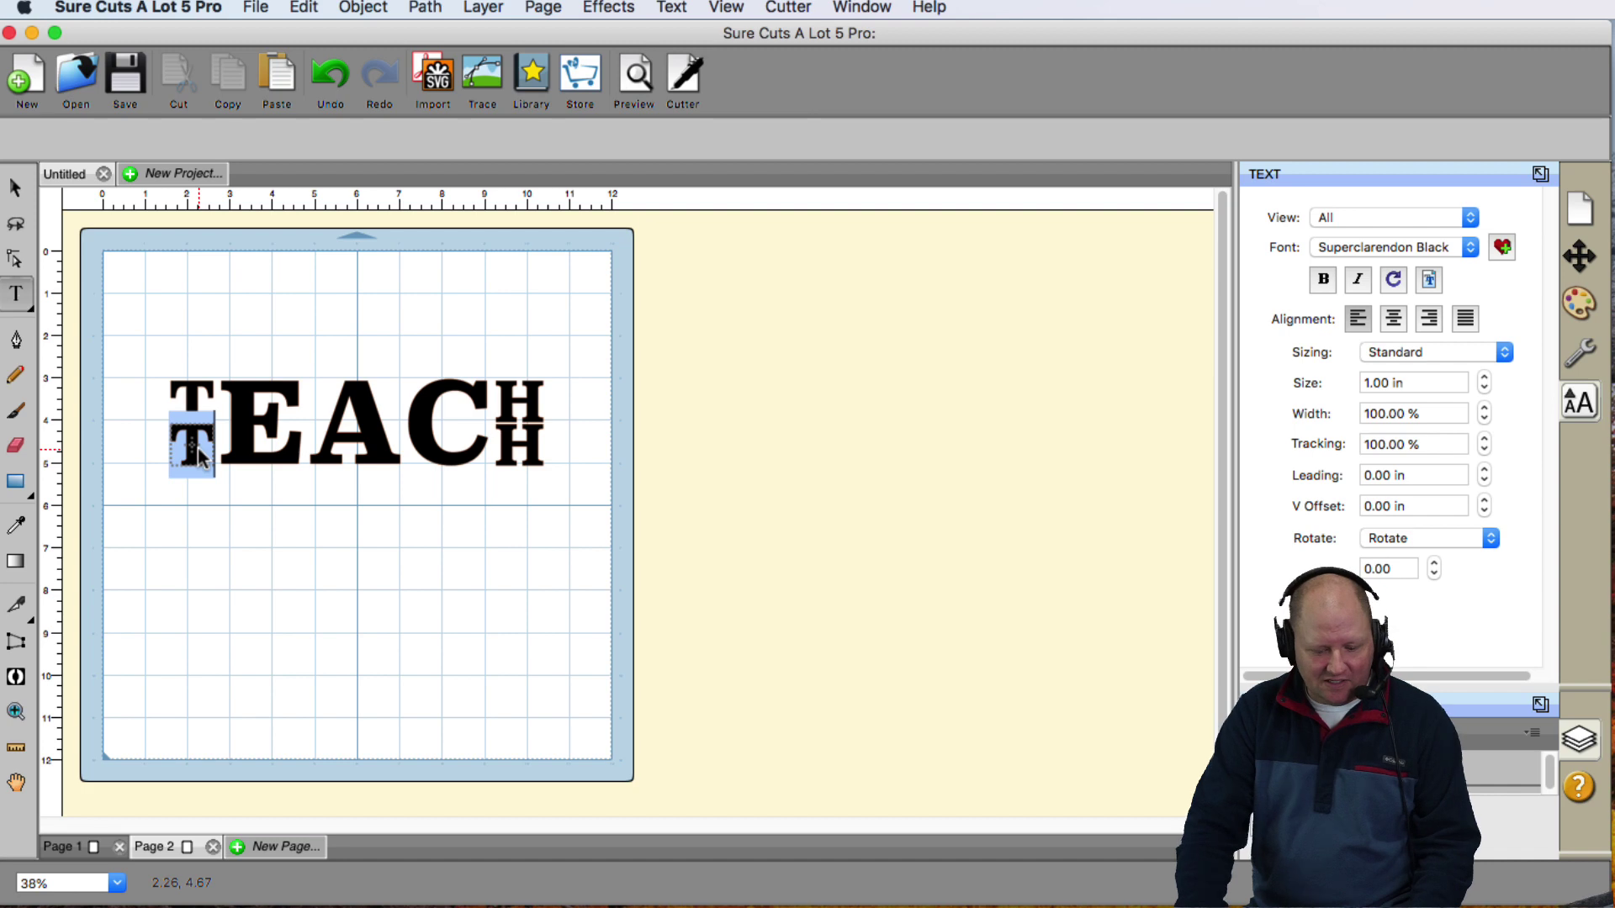
{"action": "key", "text": "BackSpace"}
{"action": "type", "text": "P"}
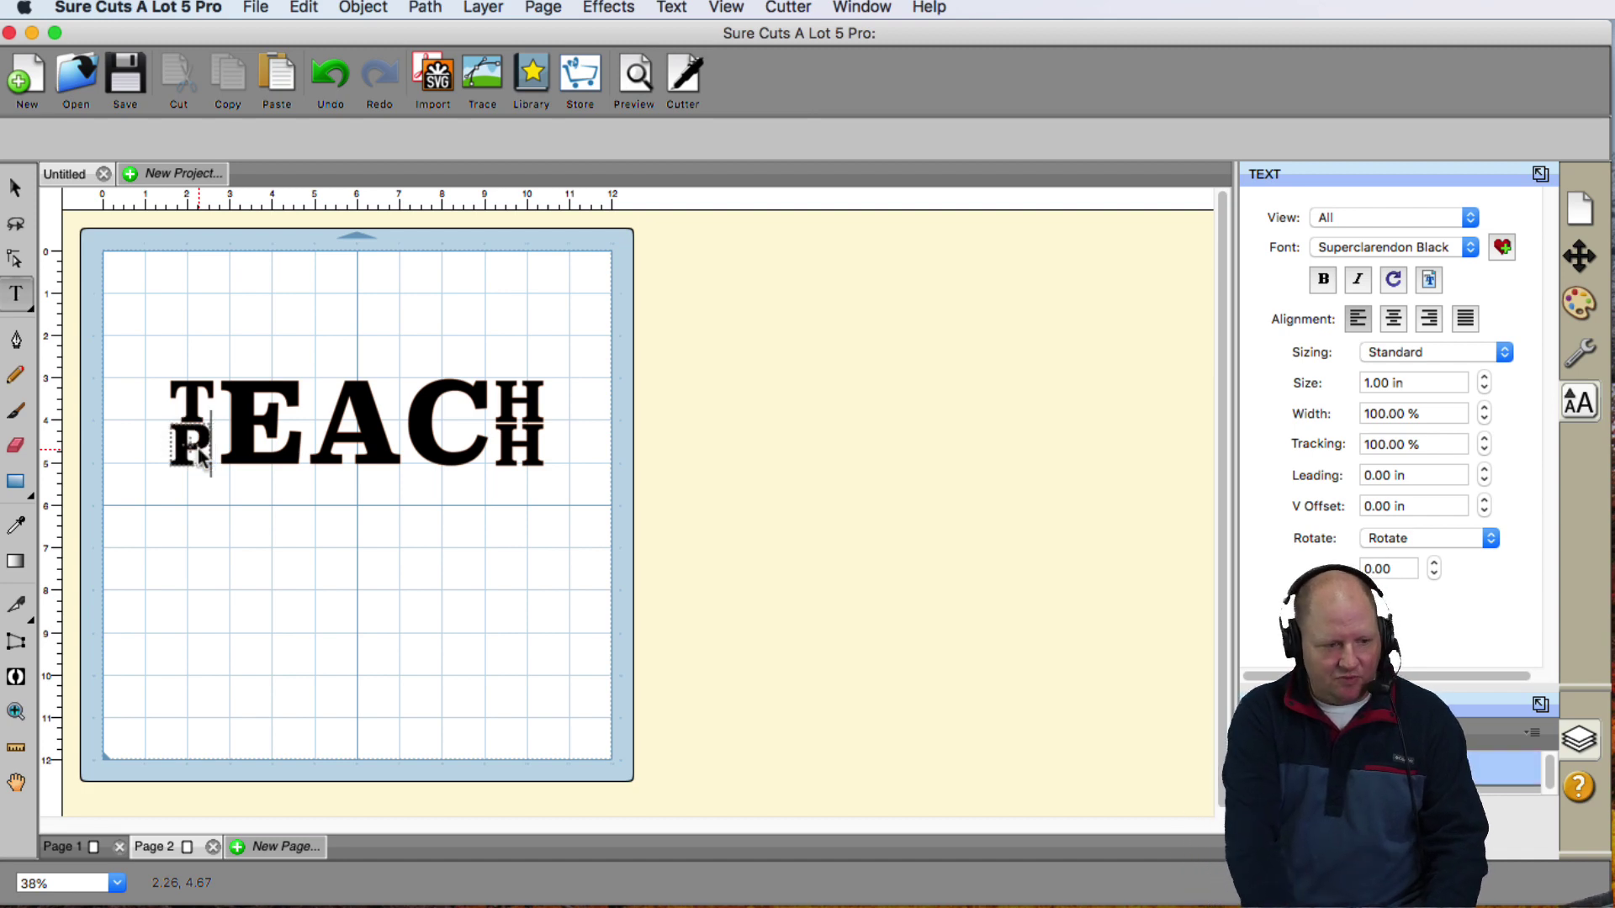
{"action": "double_click", "coordinate": [525, 446]}
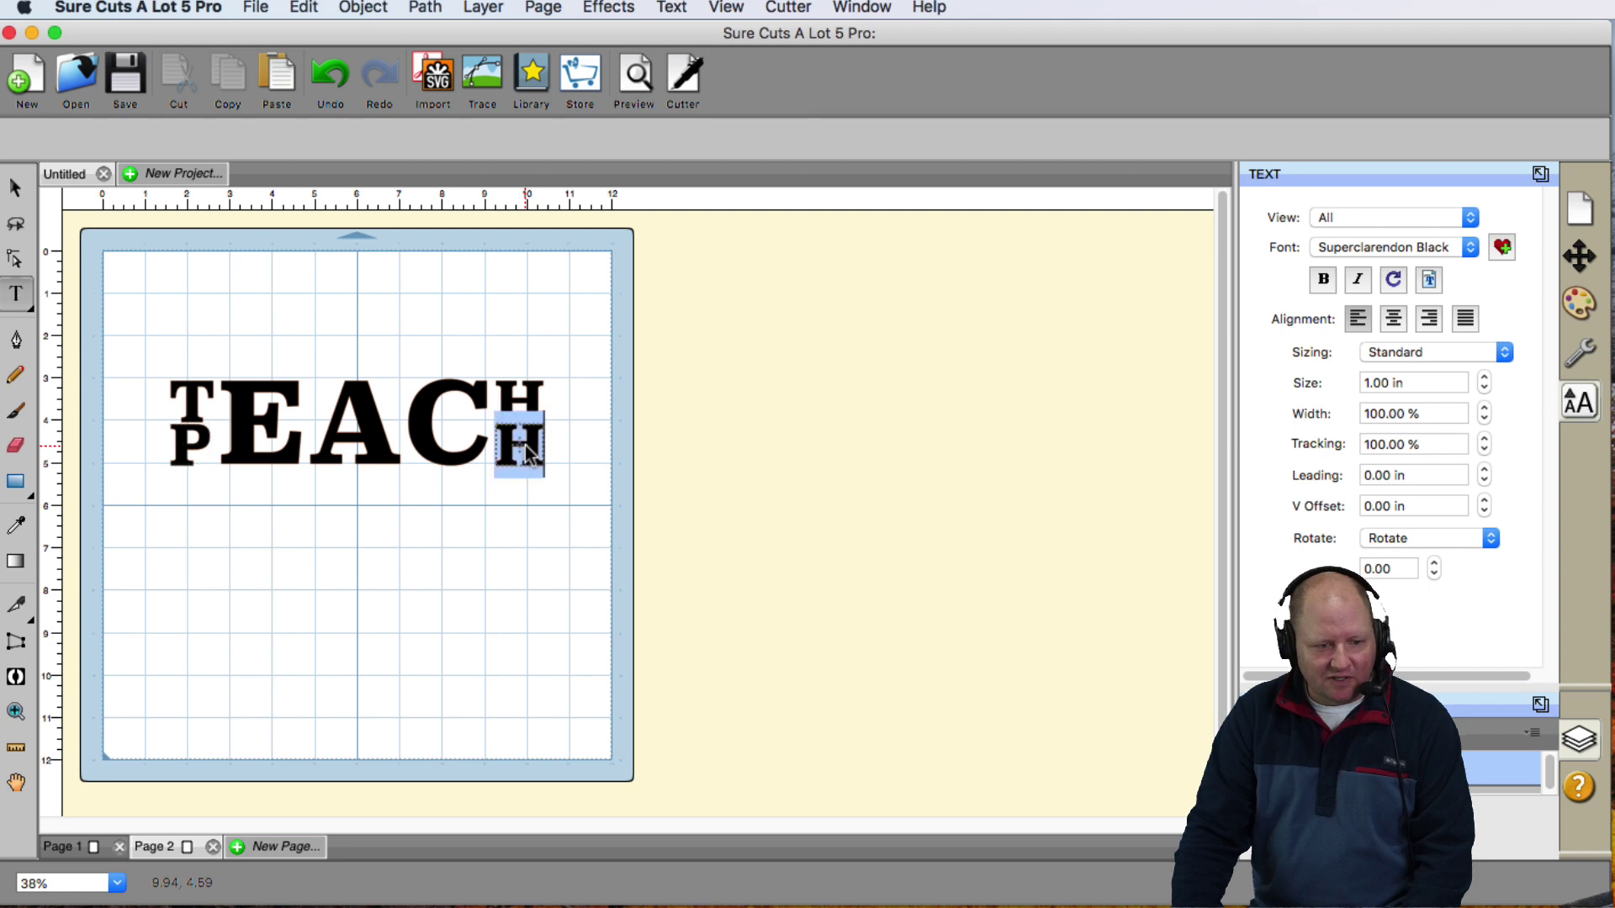
{"action": "type", "text": "E"}
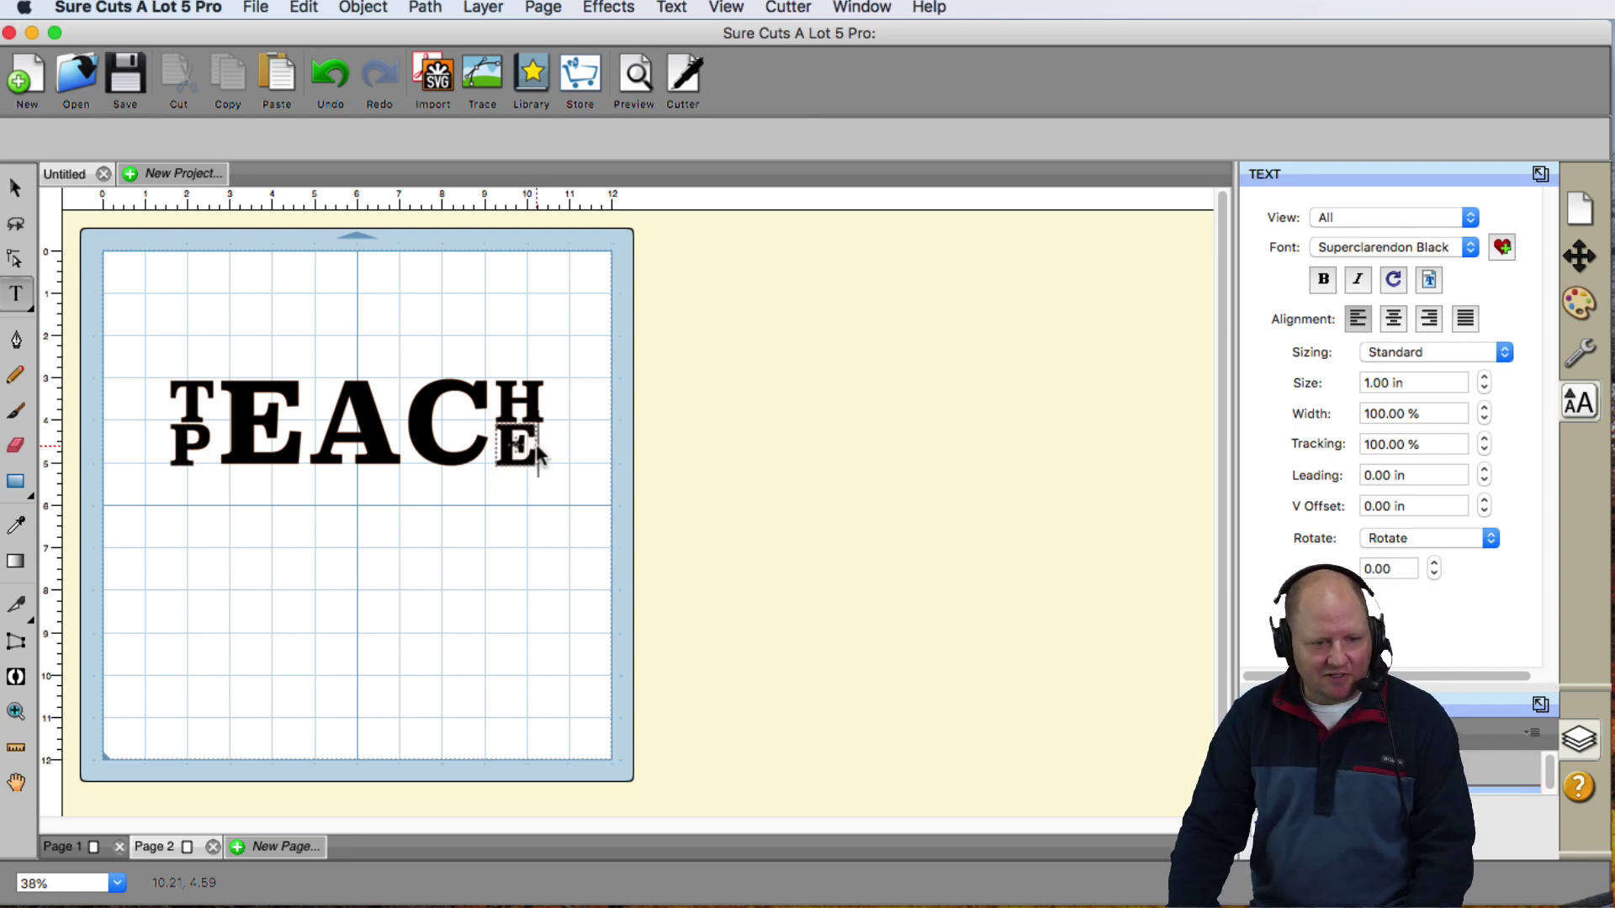
Widen the small E to match the H above it, making it about 1.10 × 0.97 in.
{"action": "left_click", "coordinate": [15, 186]}
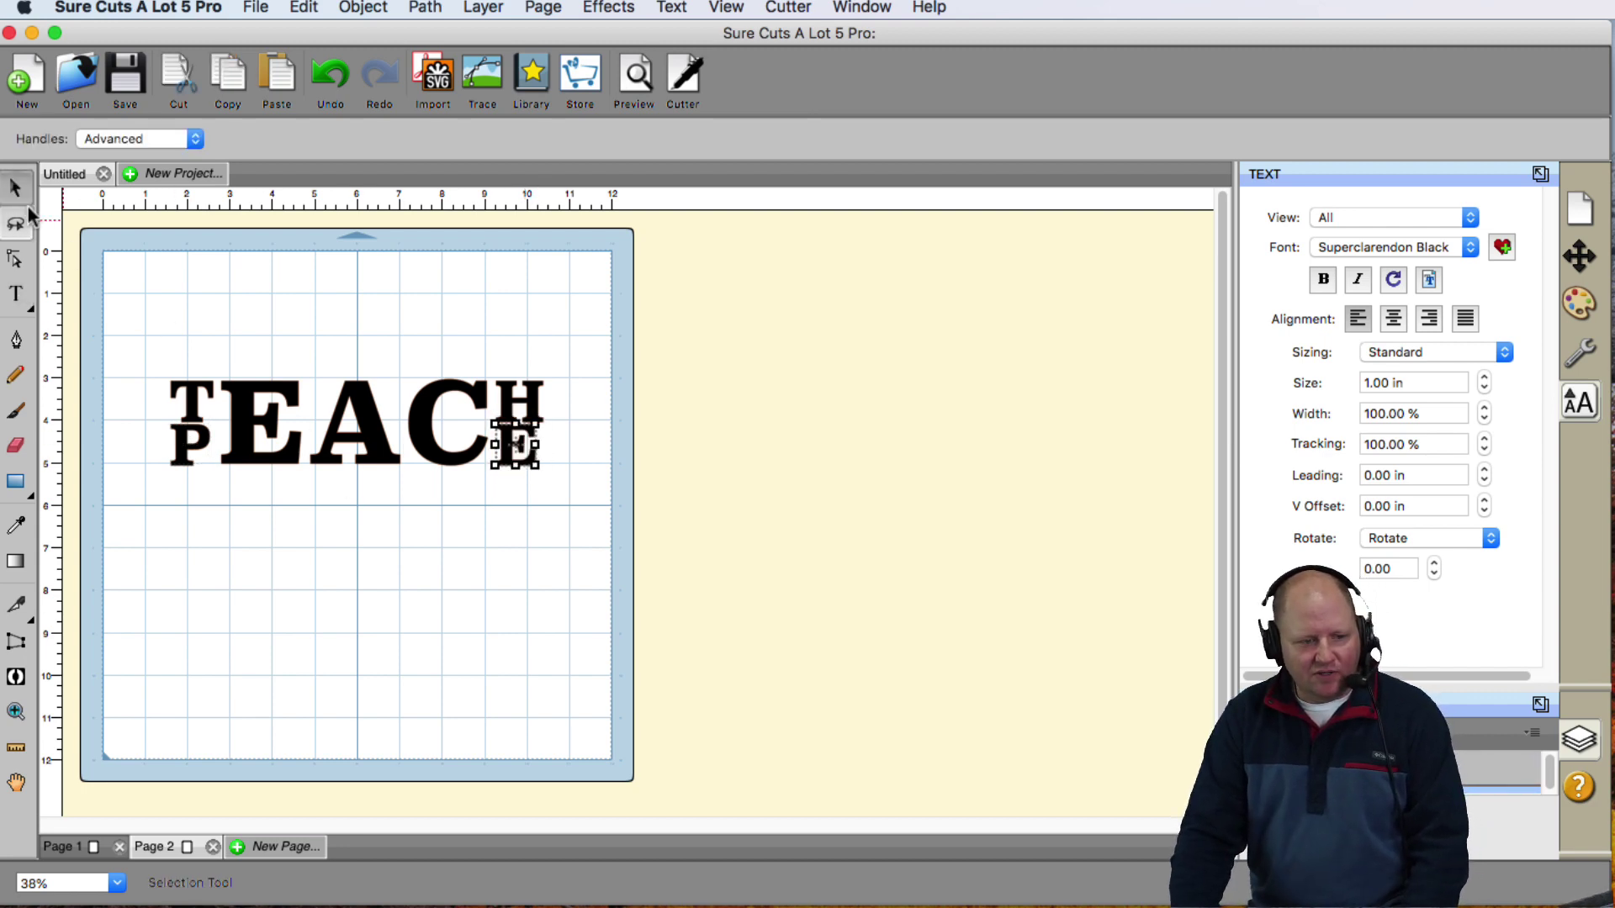
{"action": "left_click", "coordinate": [516, 425]}
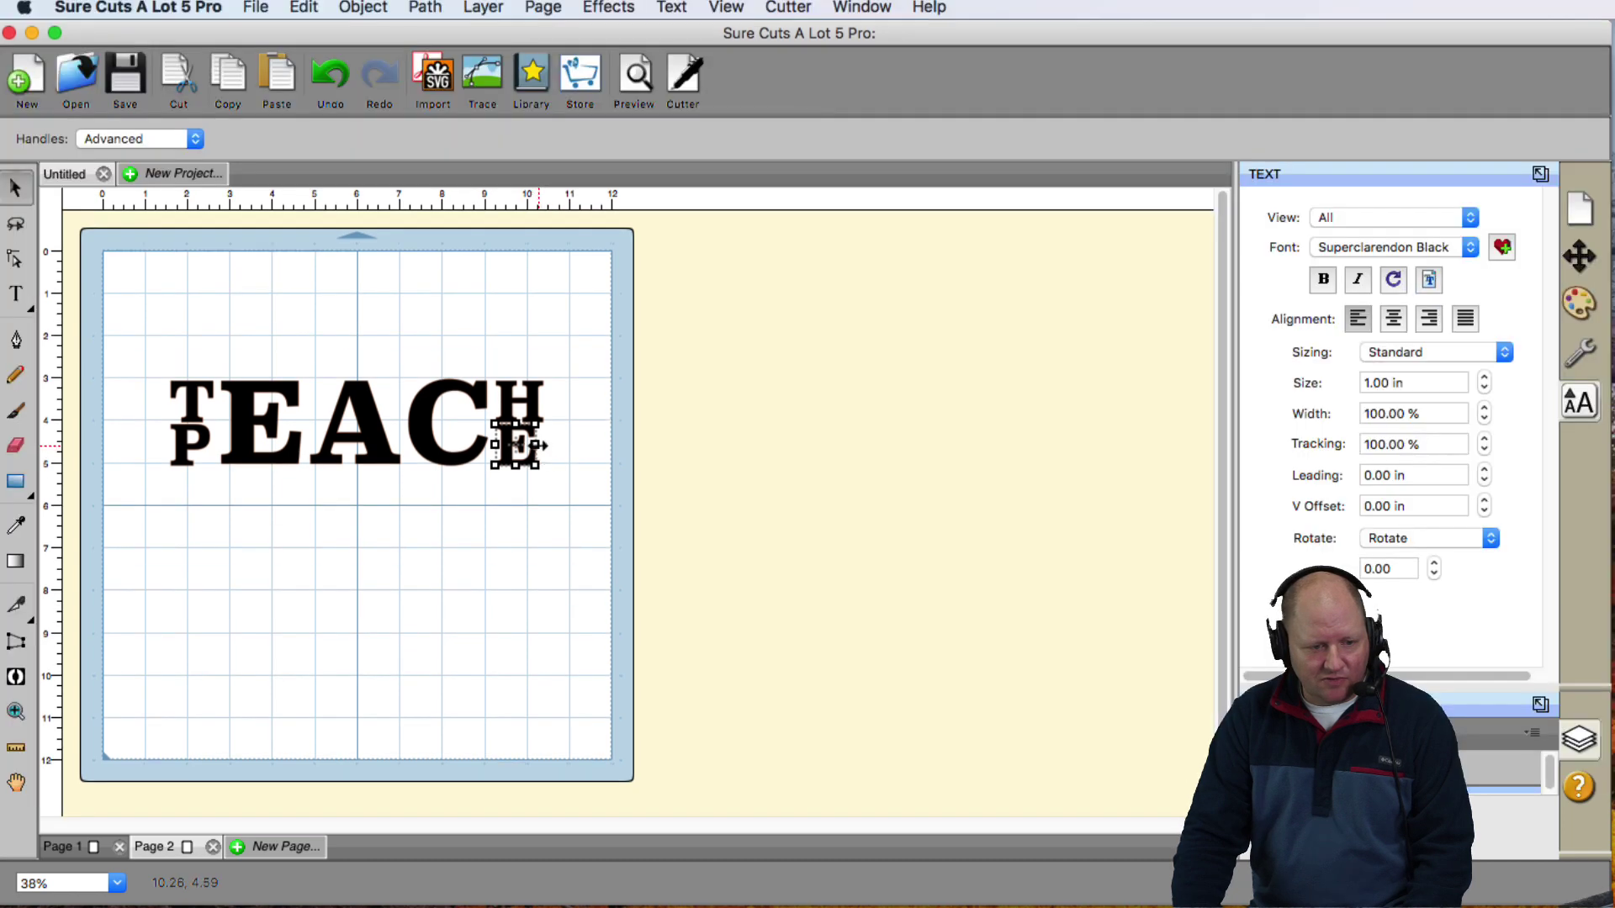
{"action": "left_click", "coordinate": [536, 444]}
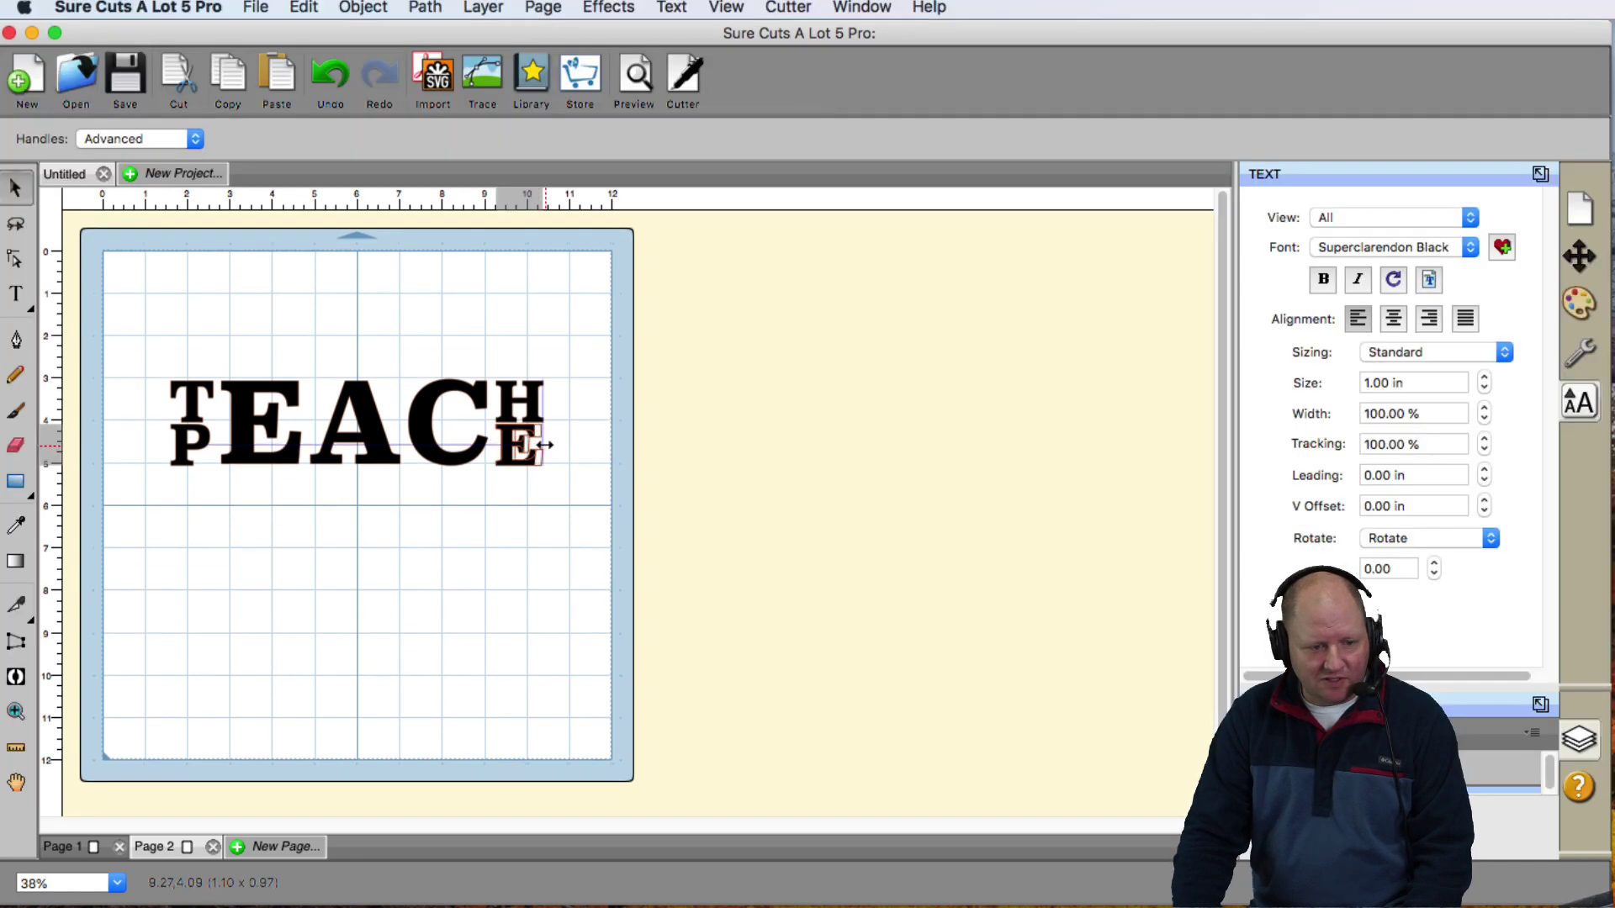
{"action": "left_click", "coordinate": [530, 604]}
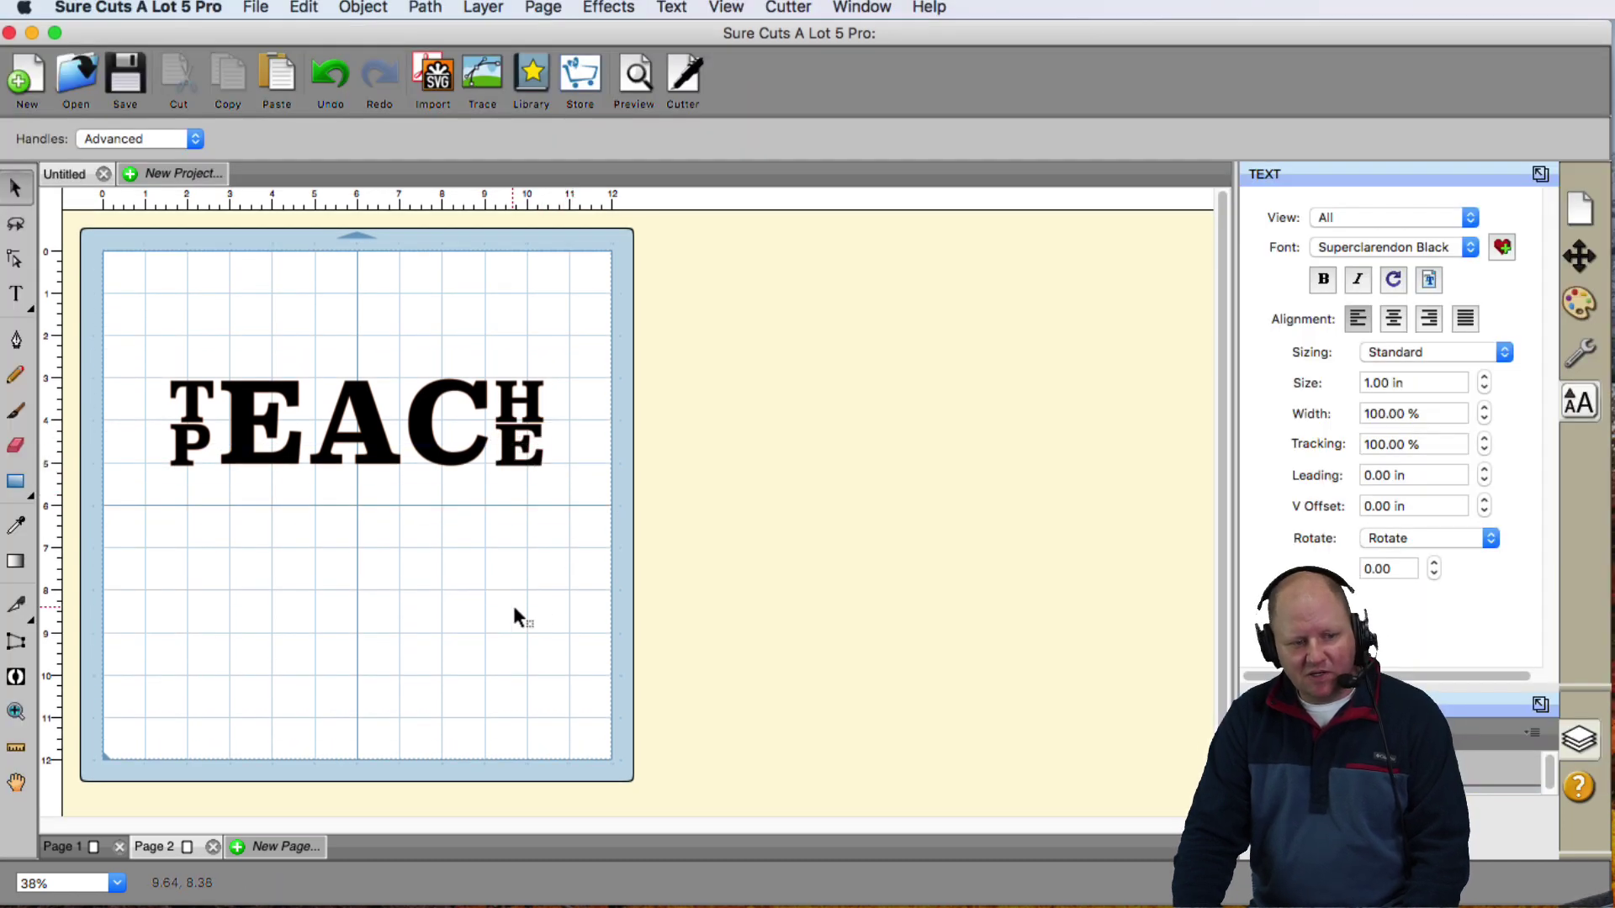
Select the entire stacked TEACH/PEACE design on Page 1 and open the Bridge Warp effect for it.
{"action": "left_click_drag", "start_coordinate": [135, 306], "coordinate": [586, 523]}
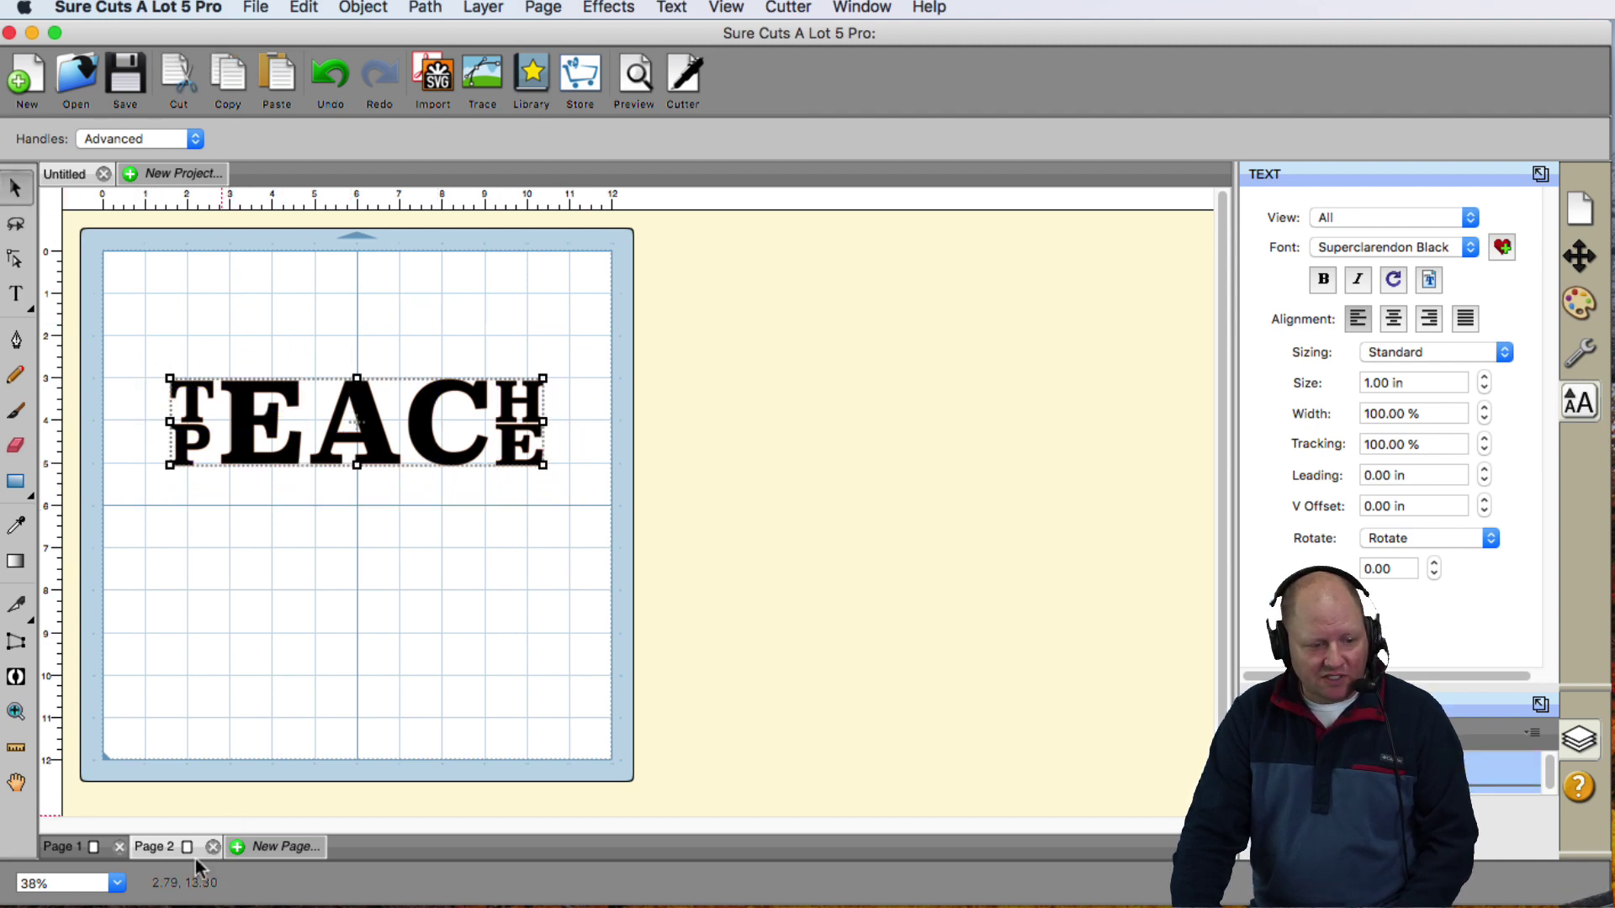
{"action": "left_click", "coordinate": [82, 853]}
{"action": "left_click", "coordinate": [160, 848]}
{"action": "left_click", "coordinate": [63, 847]}
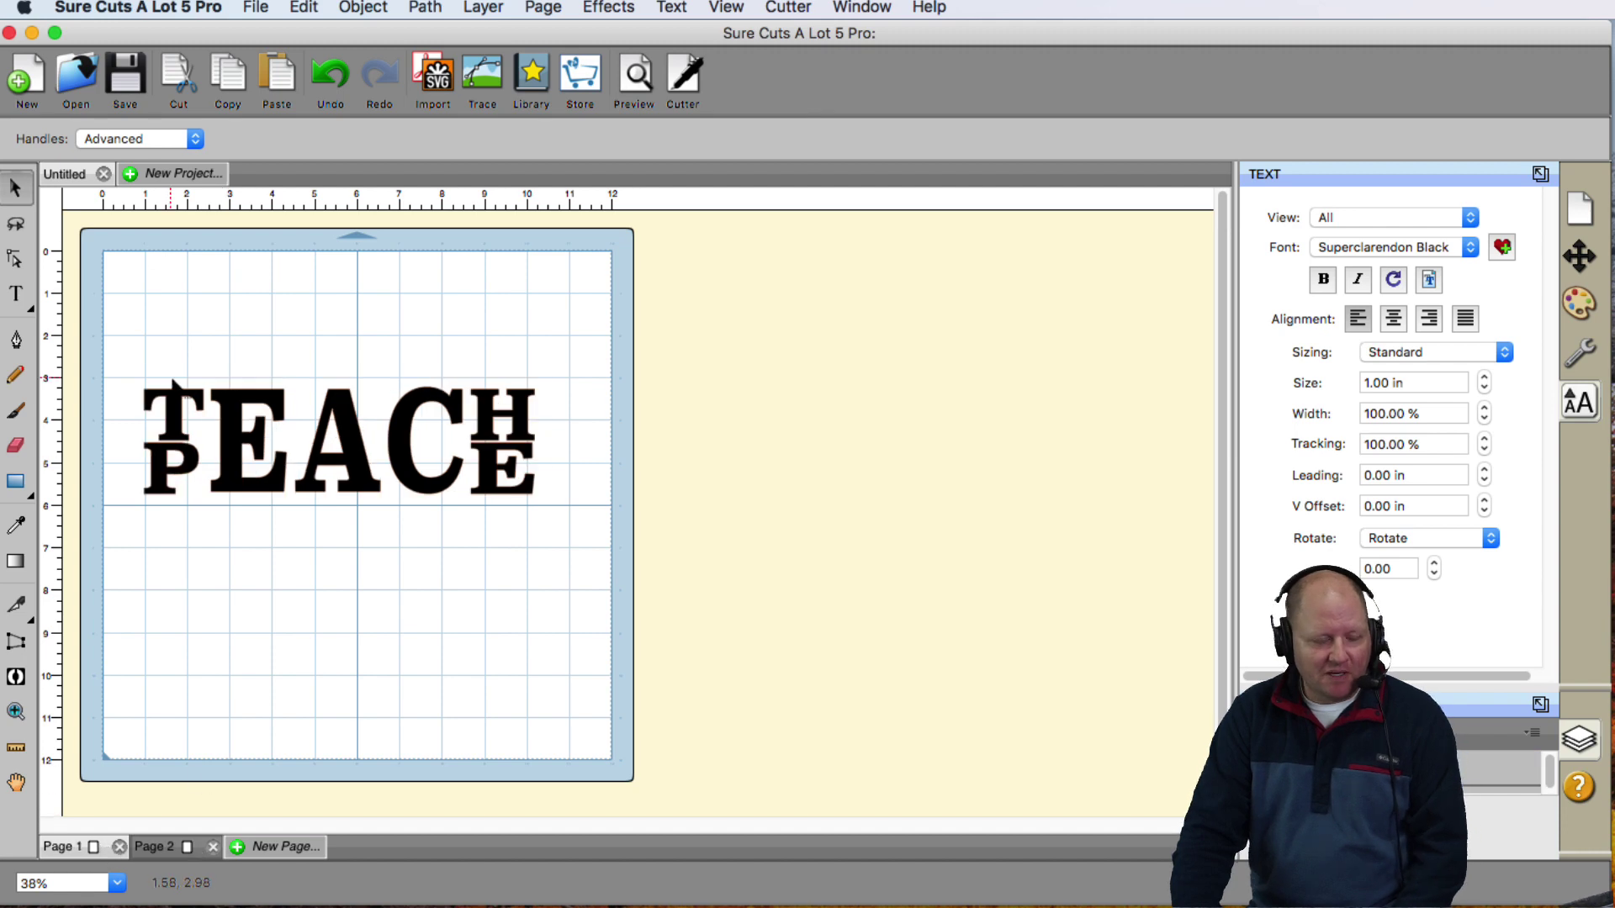
{"action": "left_click_drag", "start_coordinate": [114, 313], "coordinate": [592, 568]}
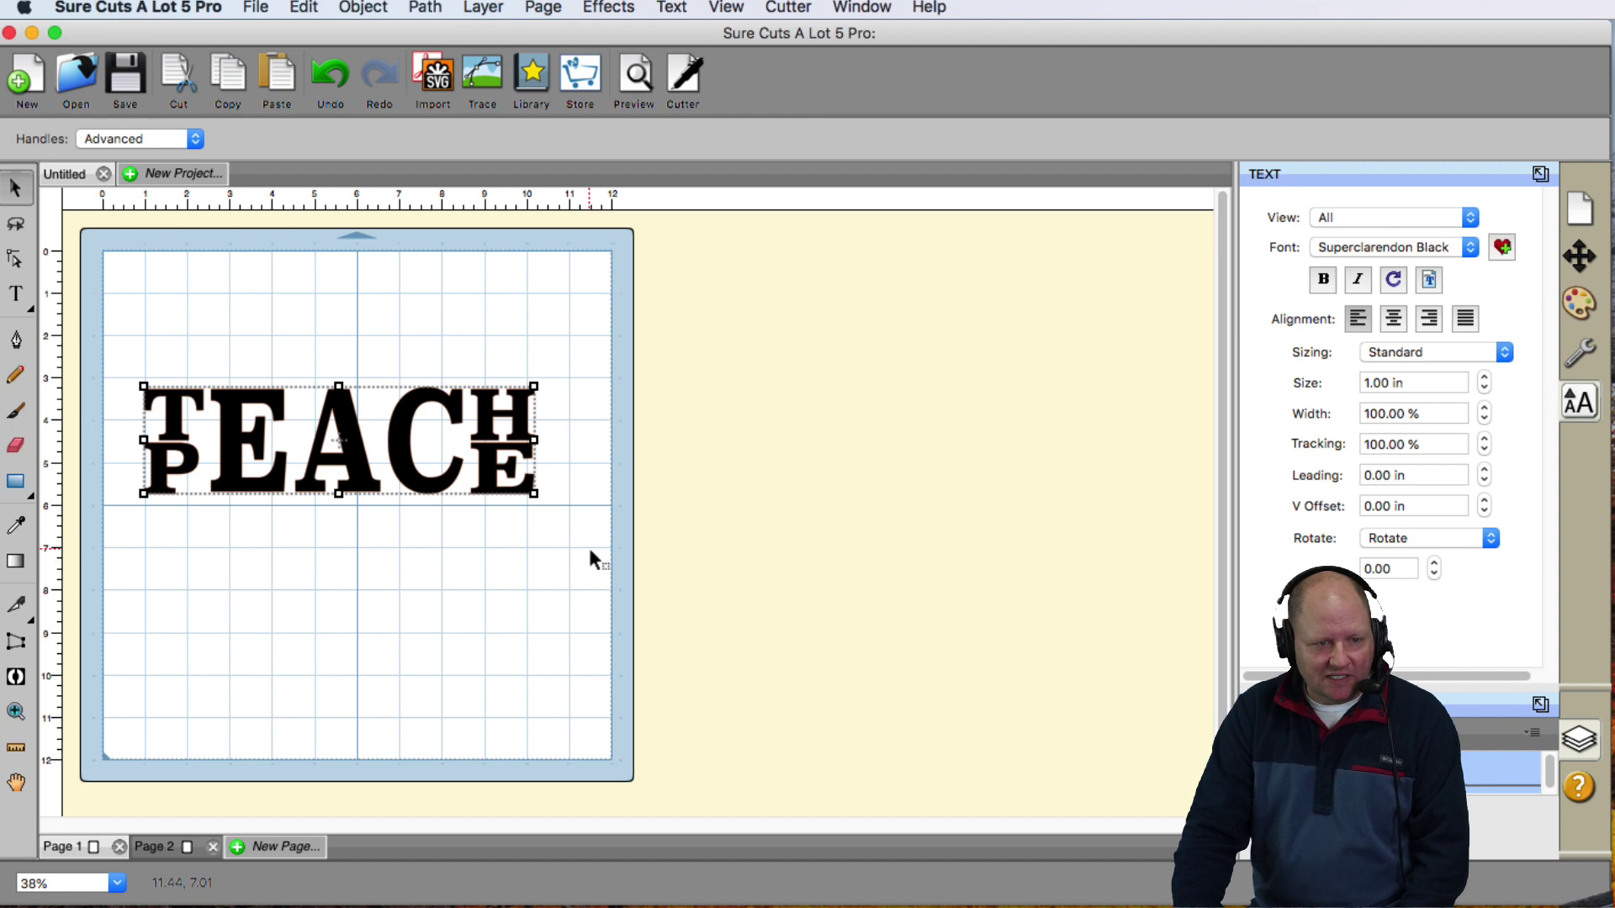
{"action": "left_click", "coordinate": [610, 8]}
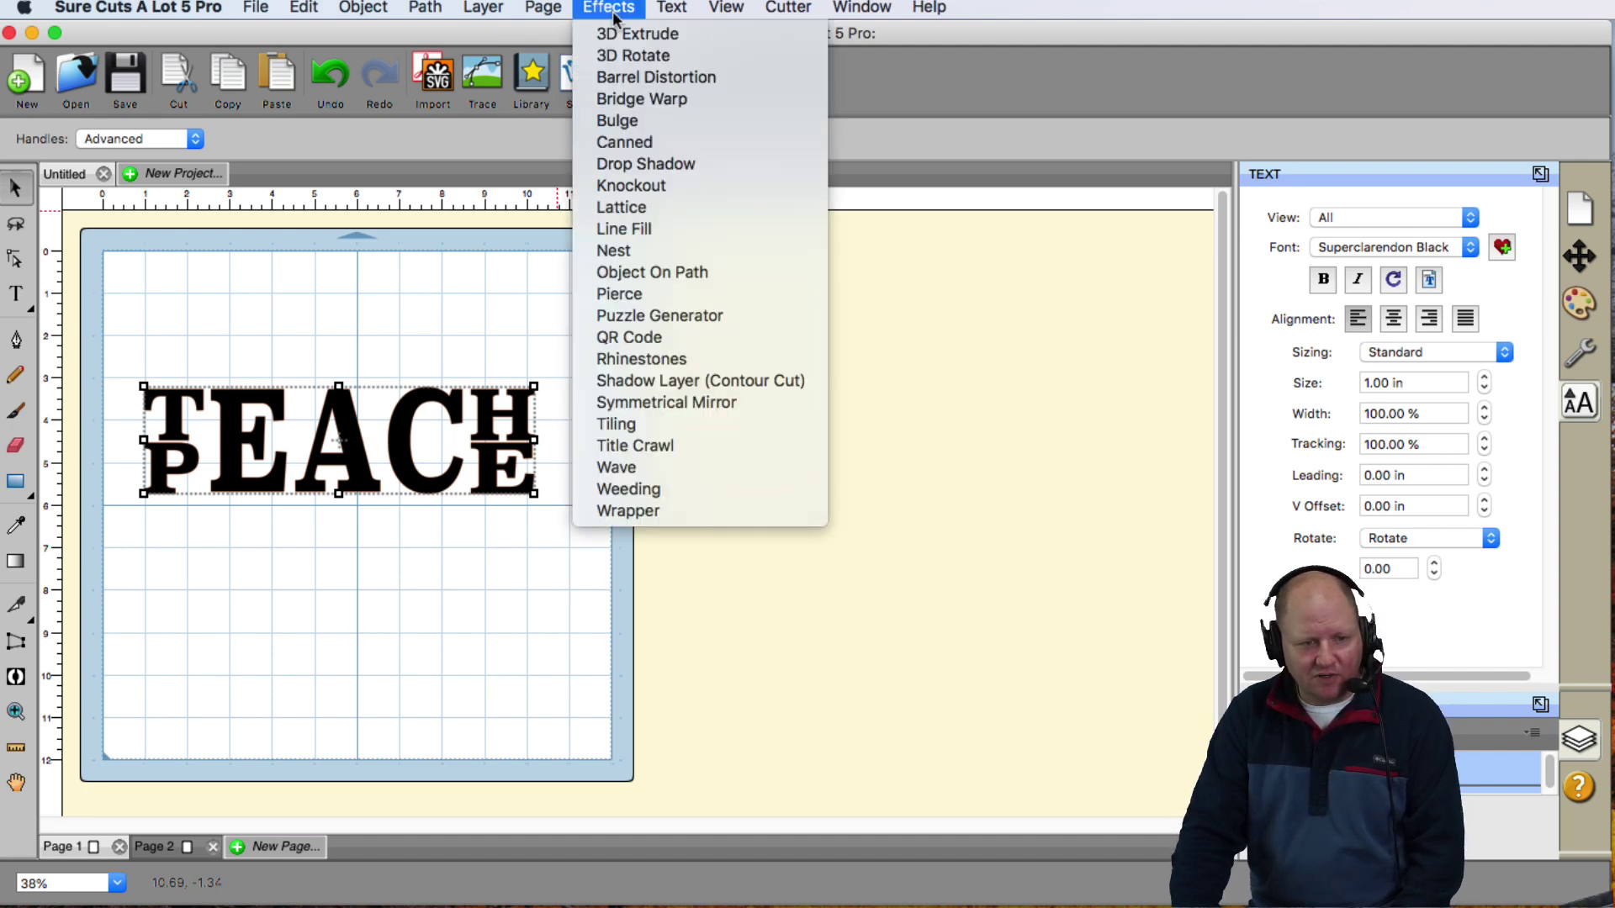
{"action": "left_click", "coordinate": [644, 99]}
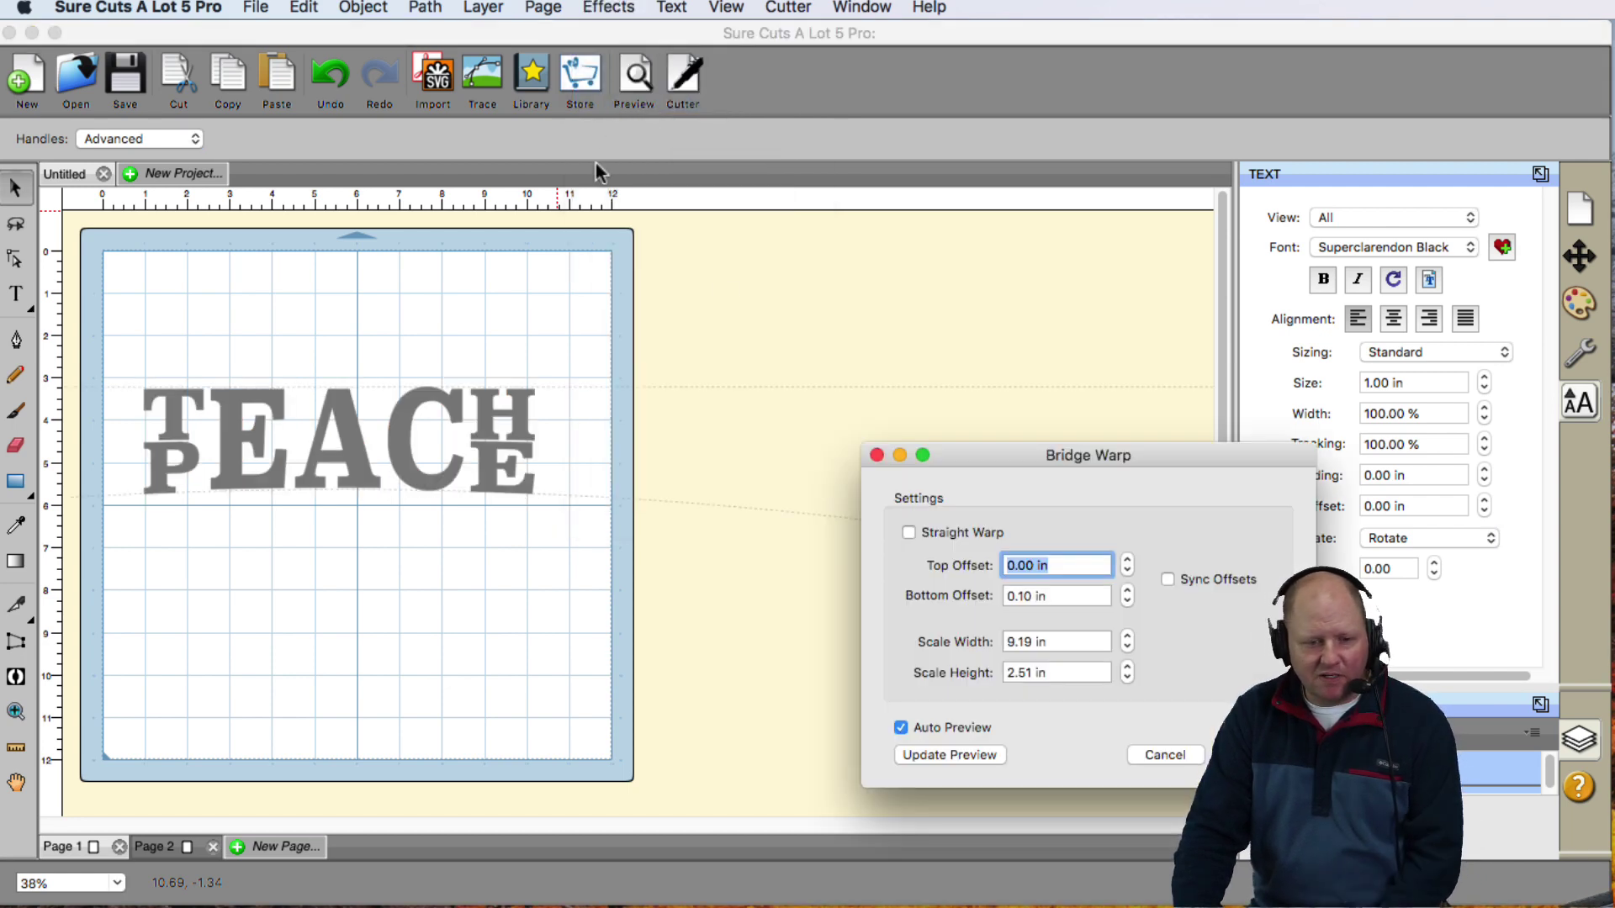
{"action": "left_click_drag", "start_coordinate": [1031, 447], "coordinate": [818, 312]}
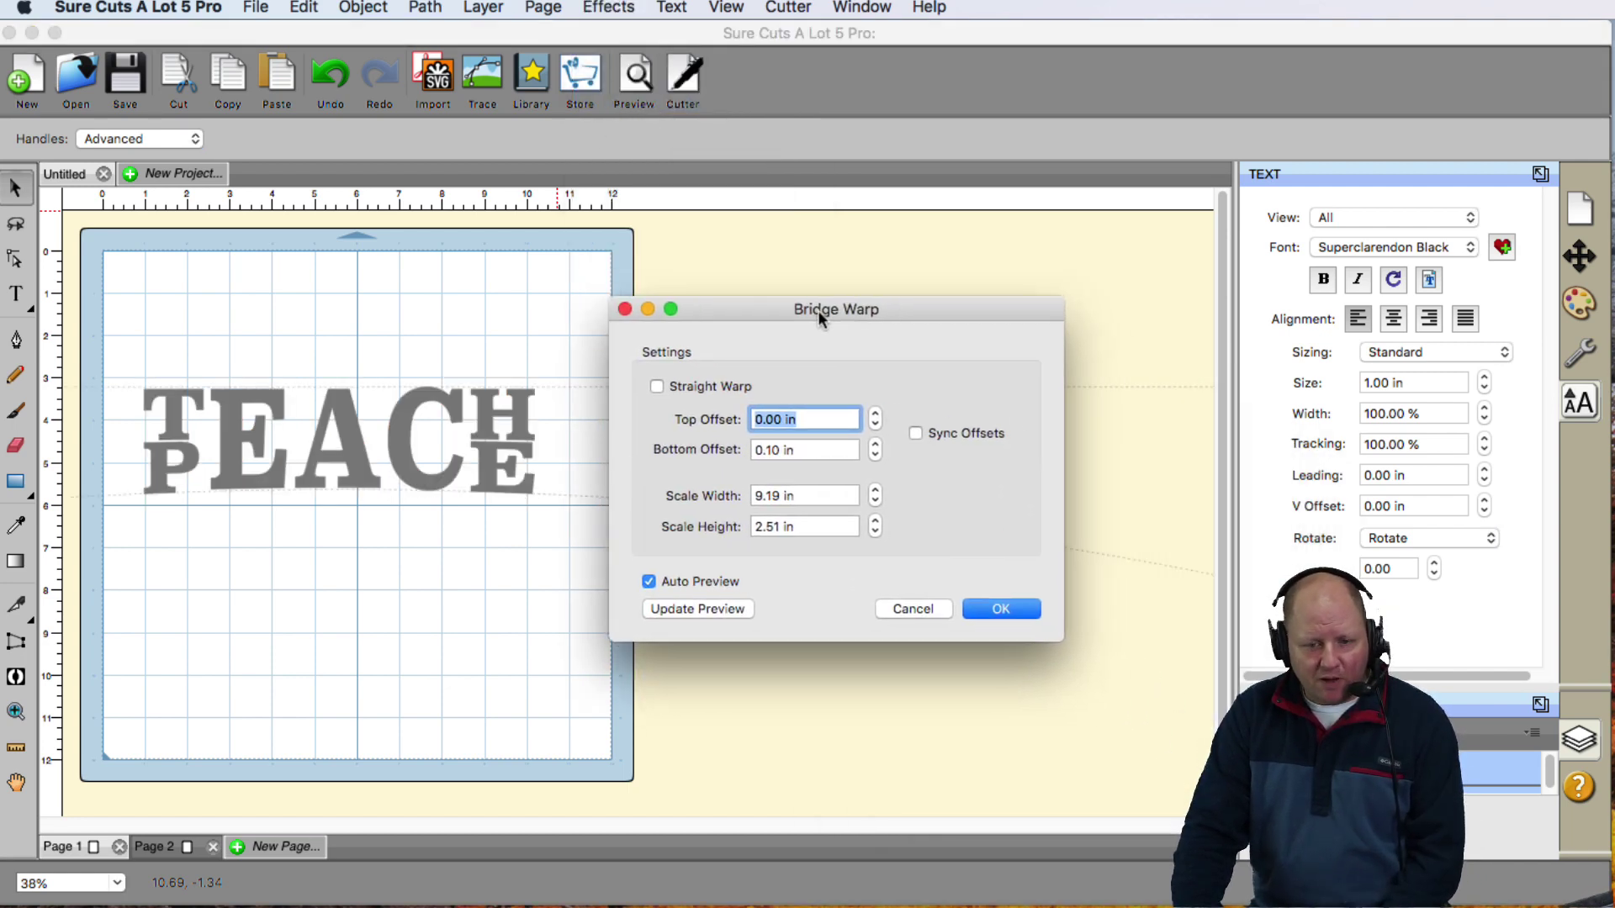
Set the Bridge Warp's top offset to -0.30 in and its bottom offset to 0.30 in.
{"action": "left_click", "coordinate": [874, 423]}
{"action": "left_click", "coordinate": [875, 423]}
{"action": "left_click", "coordinate": [874, 423]}
{"action": "left_click", "coordinate": [876, 415]}
{"action": "left_click", "coordinate": [875, 425]}
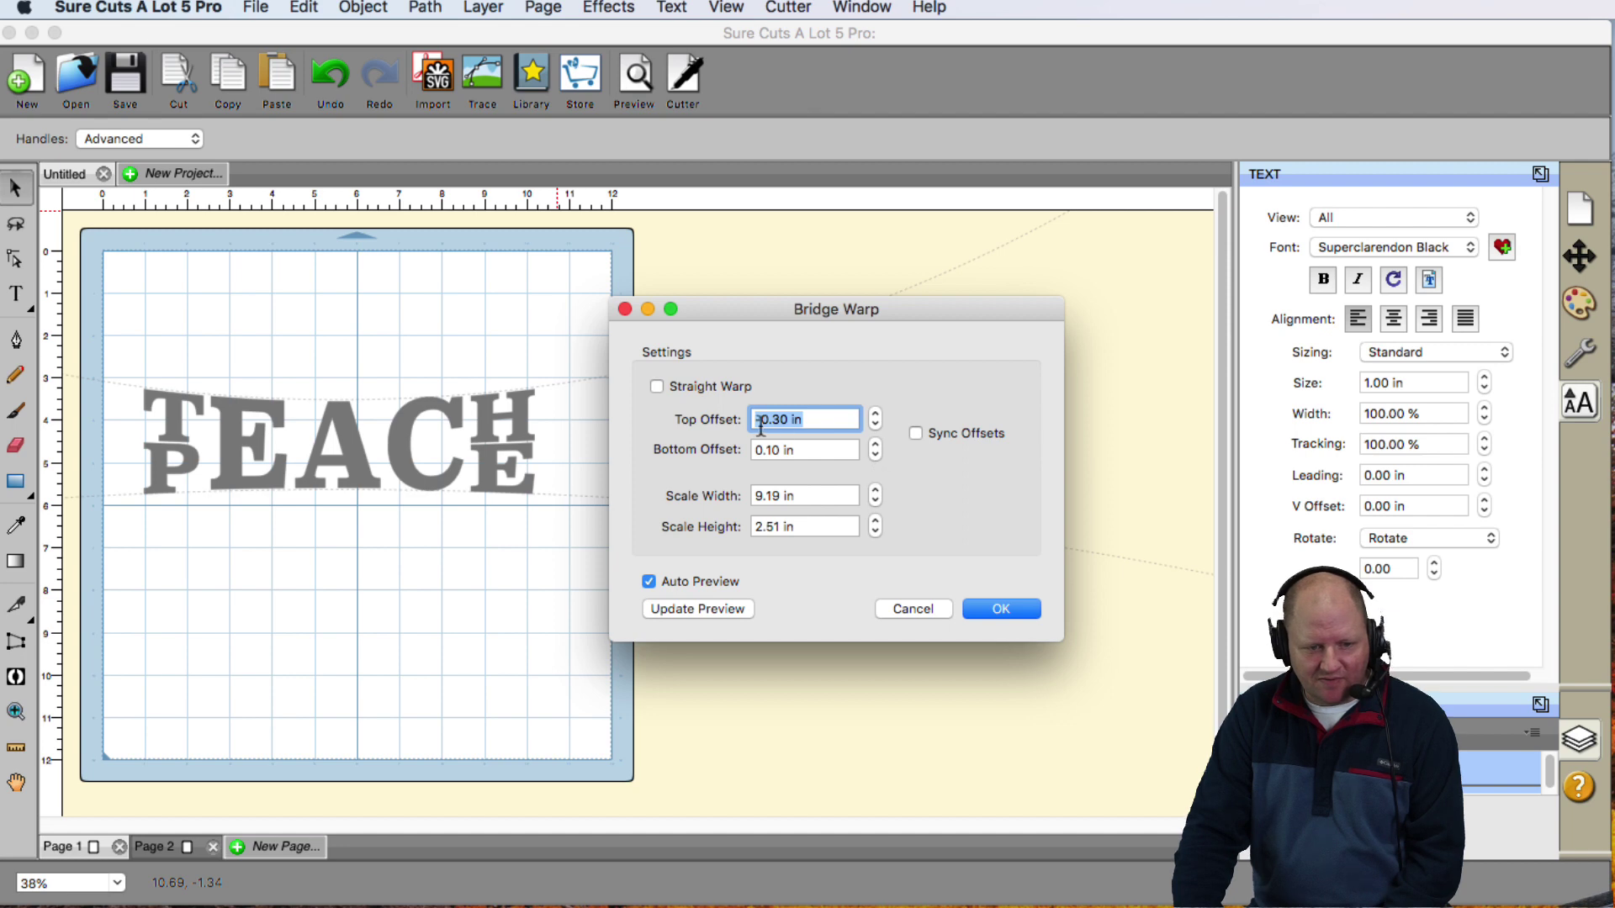
{"action": "left_click", "coordinate": [875, 444]}
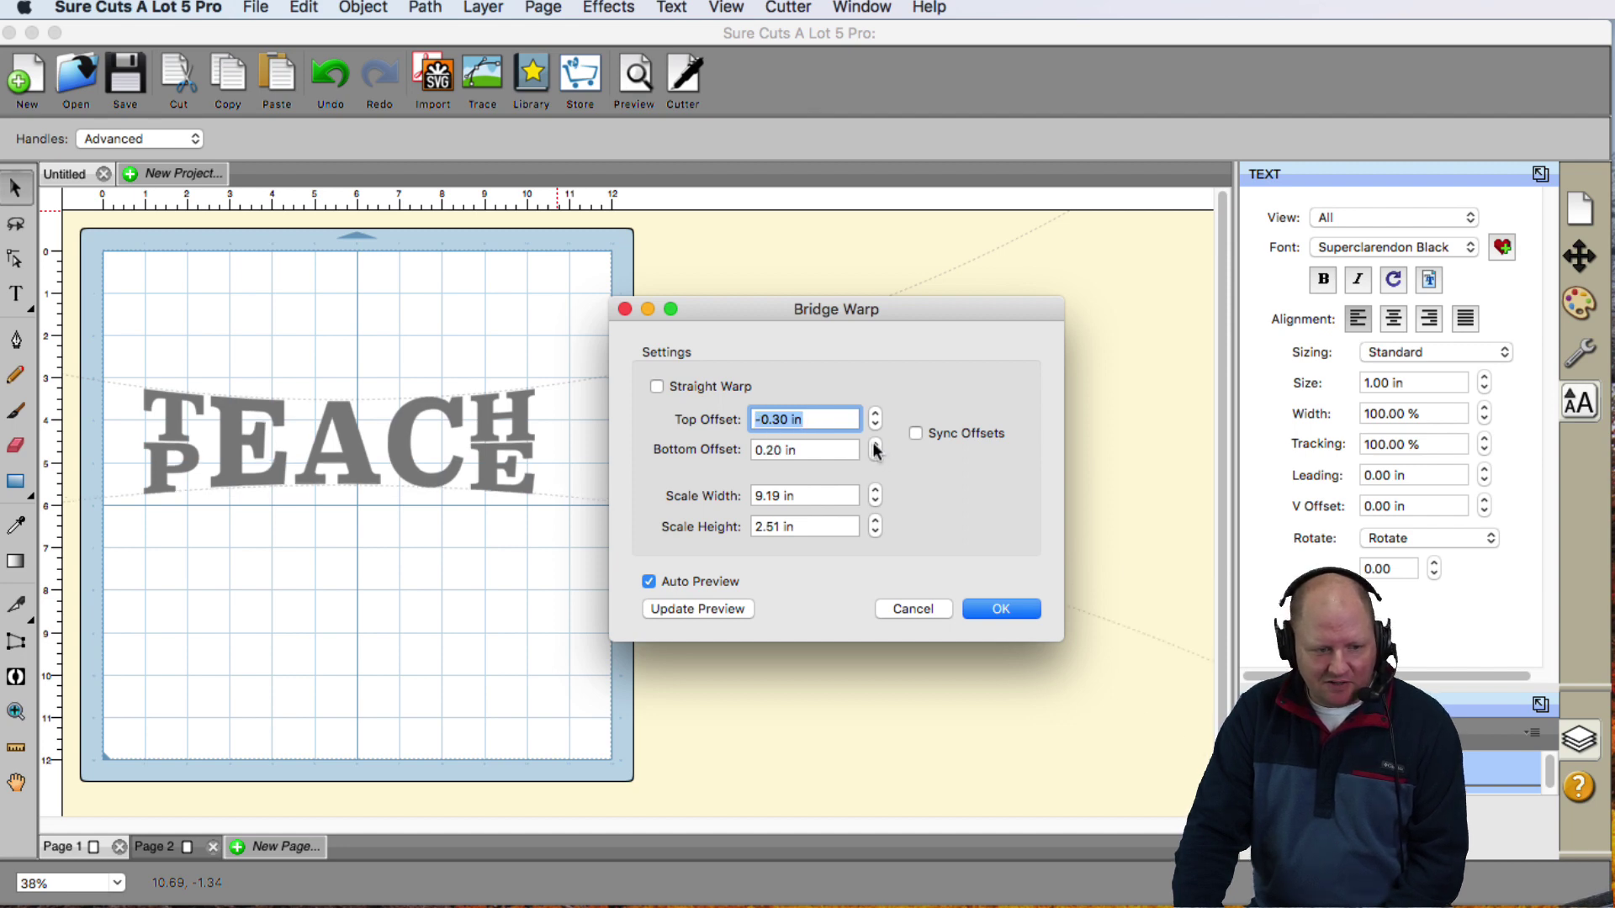
{"action": "left_click", "coordinate": [875, 444]}
{"action": "left_click", "coordinate": [875, 454]}
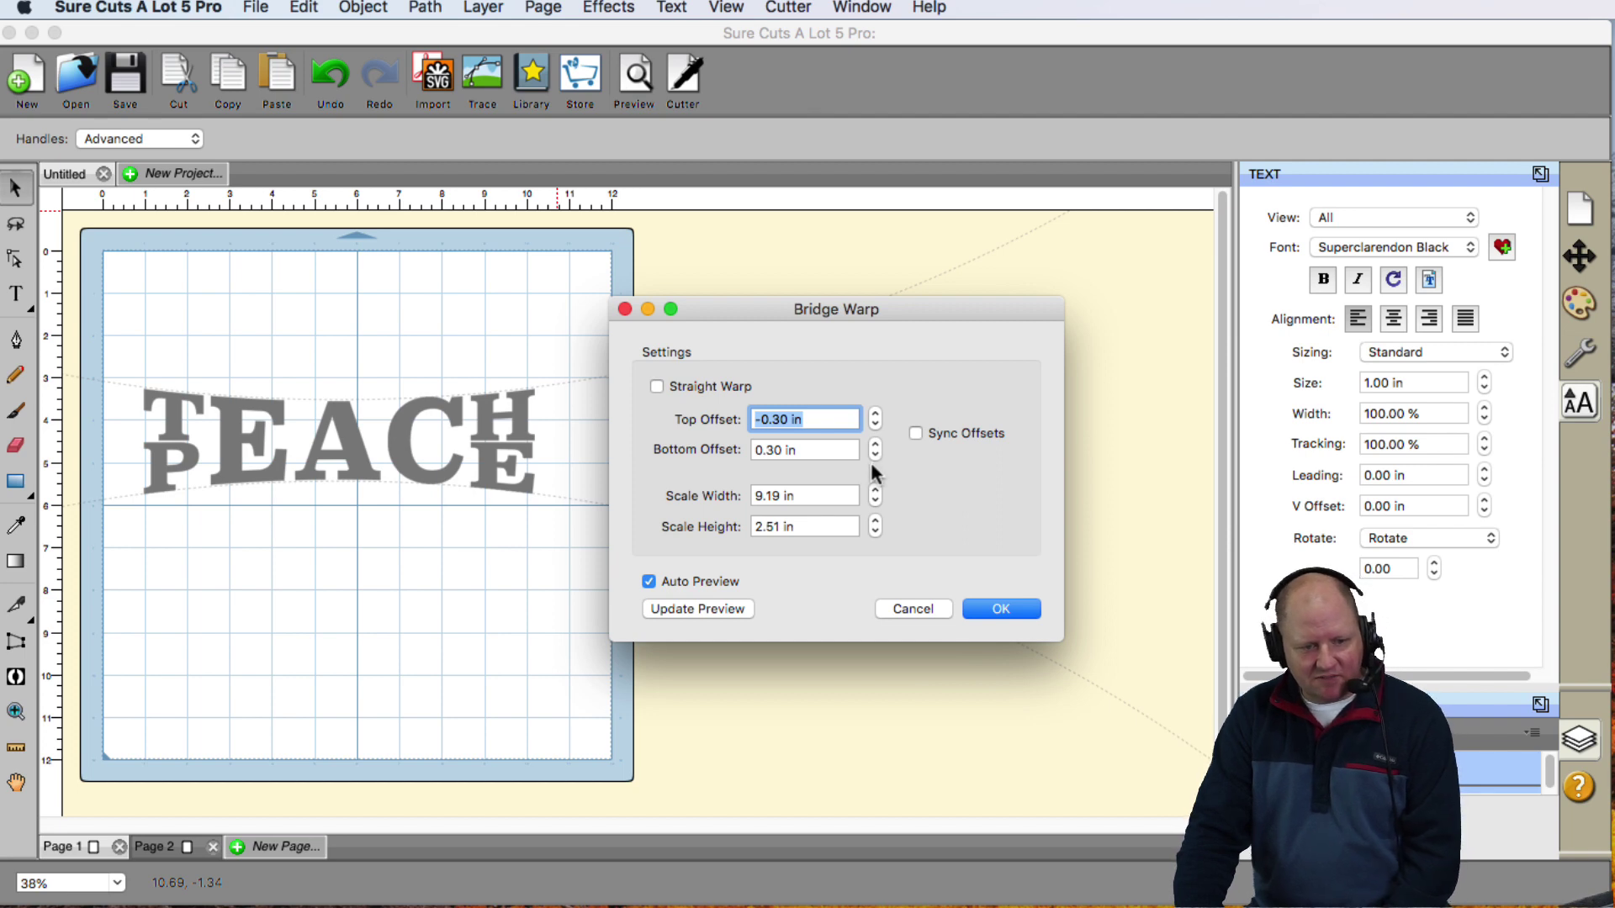
Set the warp's scale height to 3.11 in and scale width to 9.59 in, and apply the Bridge Warp to the design.
{"action": "left_click", "coordinate": [874, 522]}
{"action": "left_click", "coordinate": [875, 522]}
{"action": "left_click", "coordinate": [875, 521]}
{"action": "left_click", "coordinate": [875, 521]}
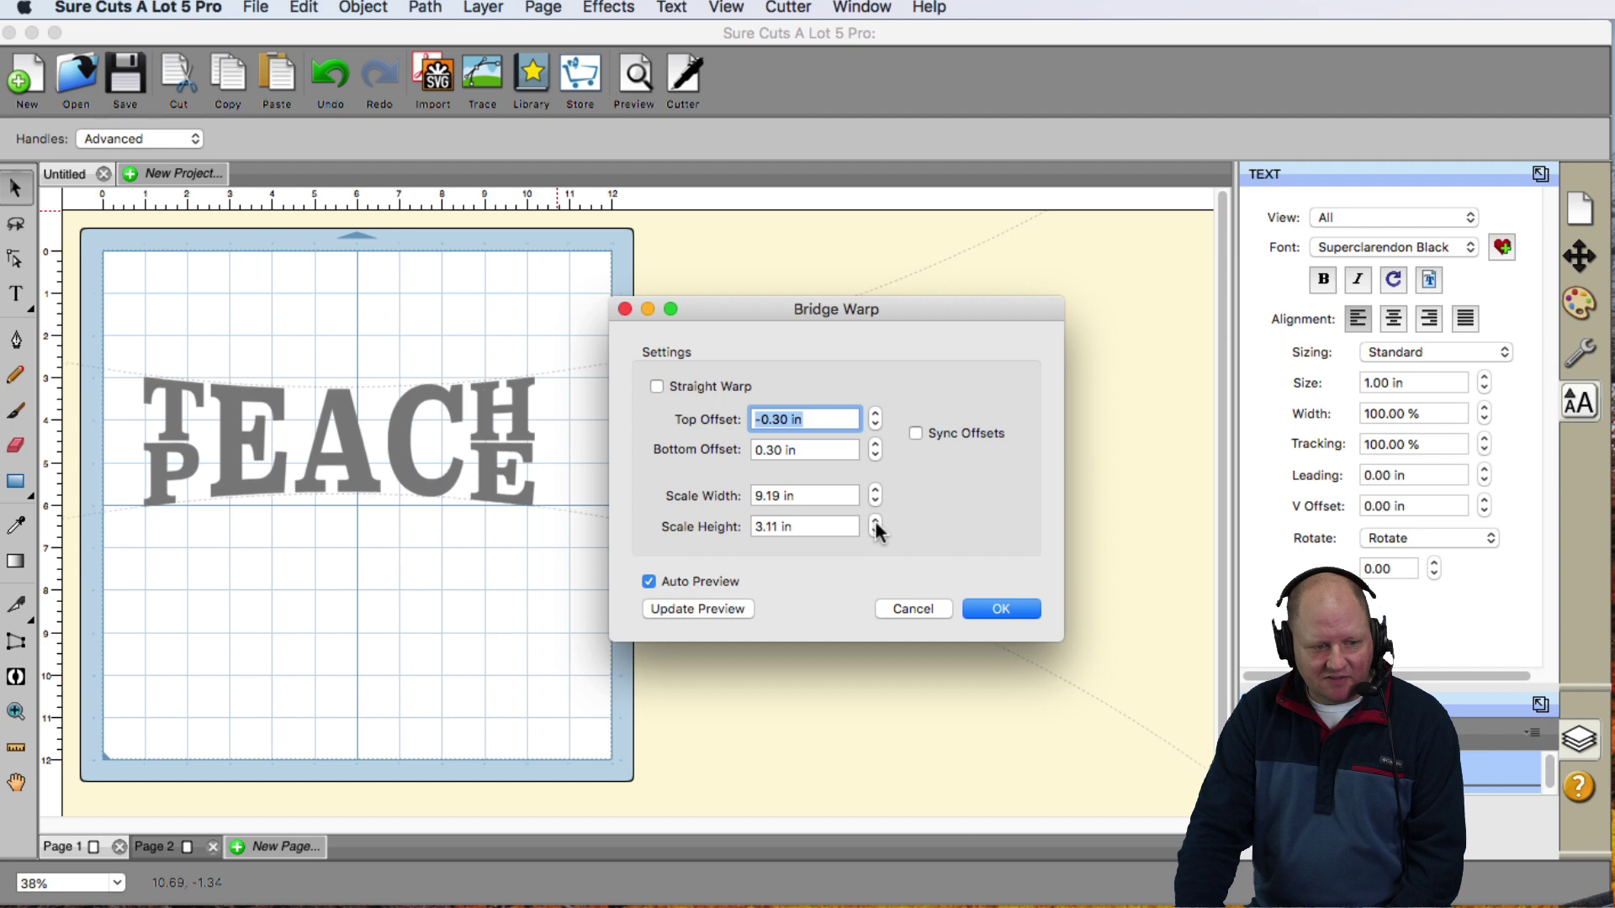
{"action": "left_click", "coordinate": [875, 500]}
{"action": "left_click", "coordinate": [876, 492]}
{"action": "left_click", "coordinate": [876, 492]}
{"action": "left_click", "coordinate": [875, 491]}
{"action": "left_click", "coordinate": [876, 492]}
{"action": "left_click", "coordinate": [876, 492]}
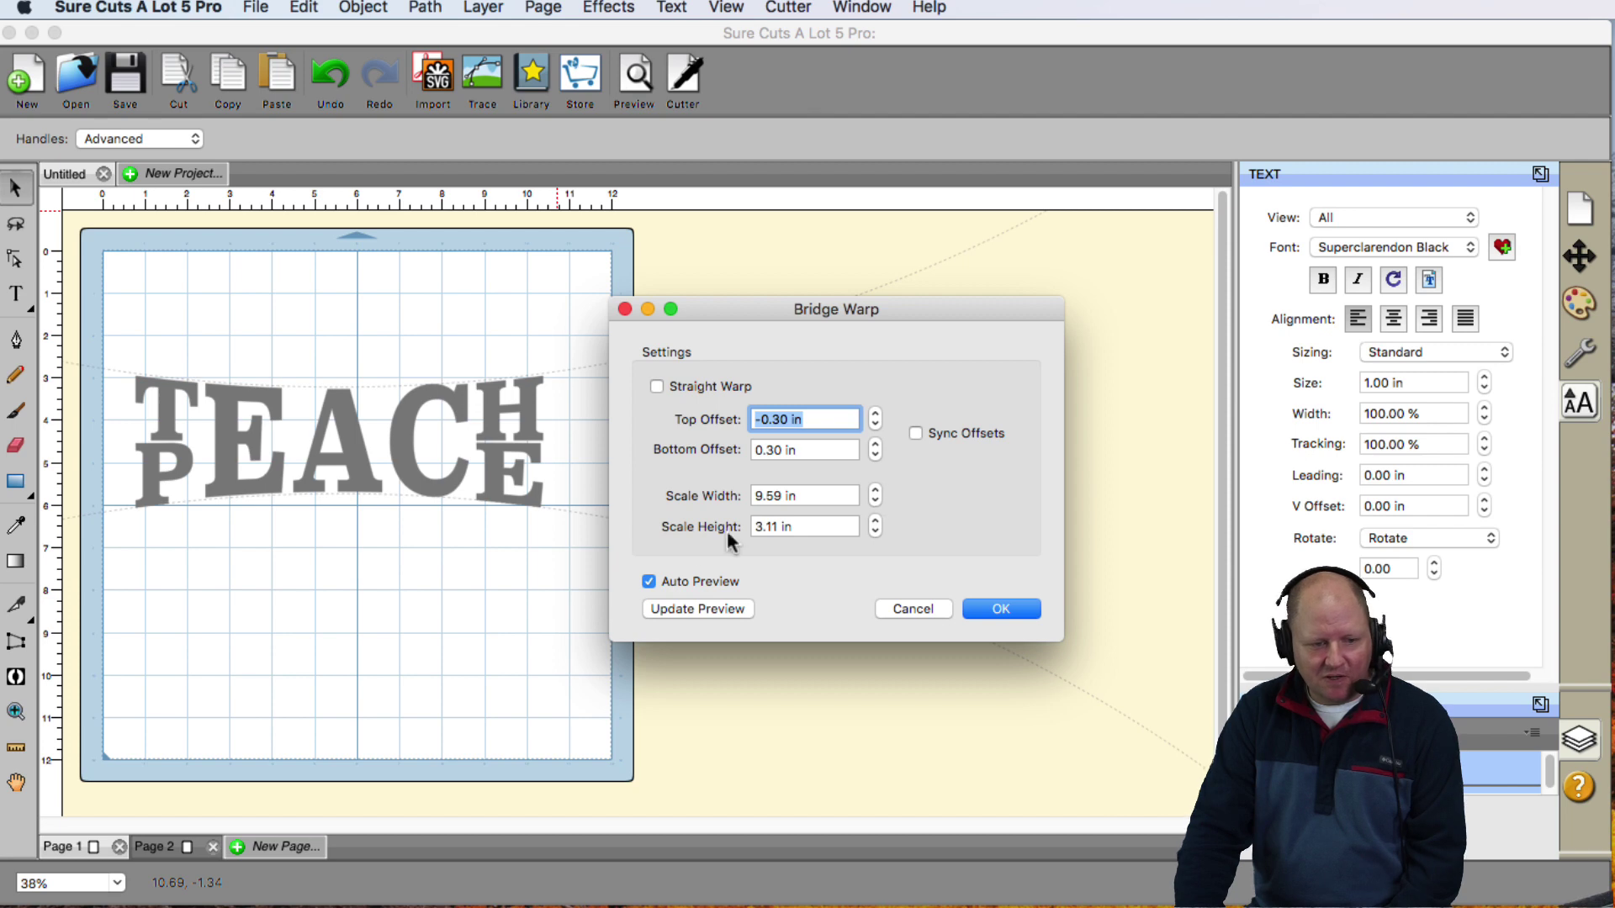
{"action": "left_click", "coordinate": [1001, 608]}
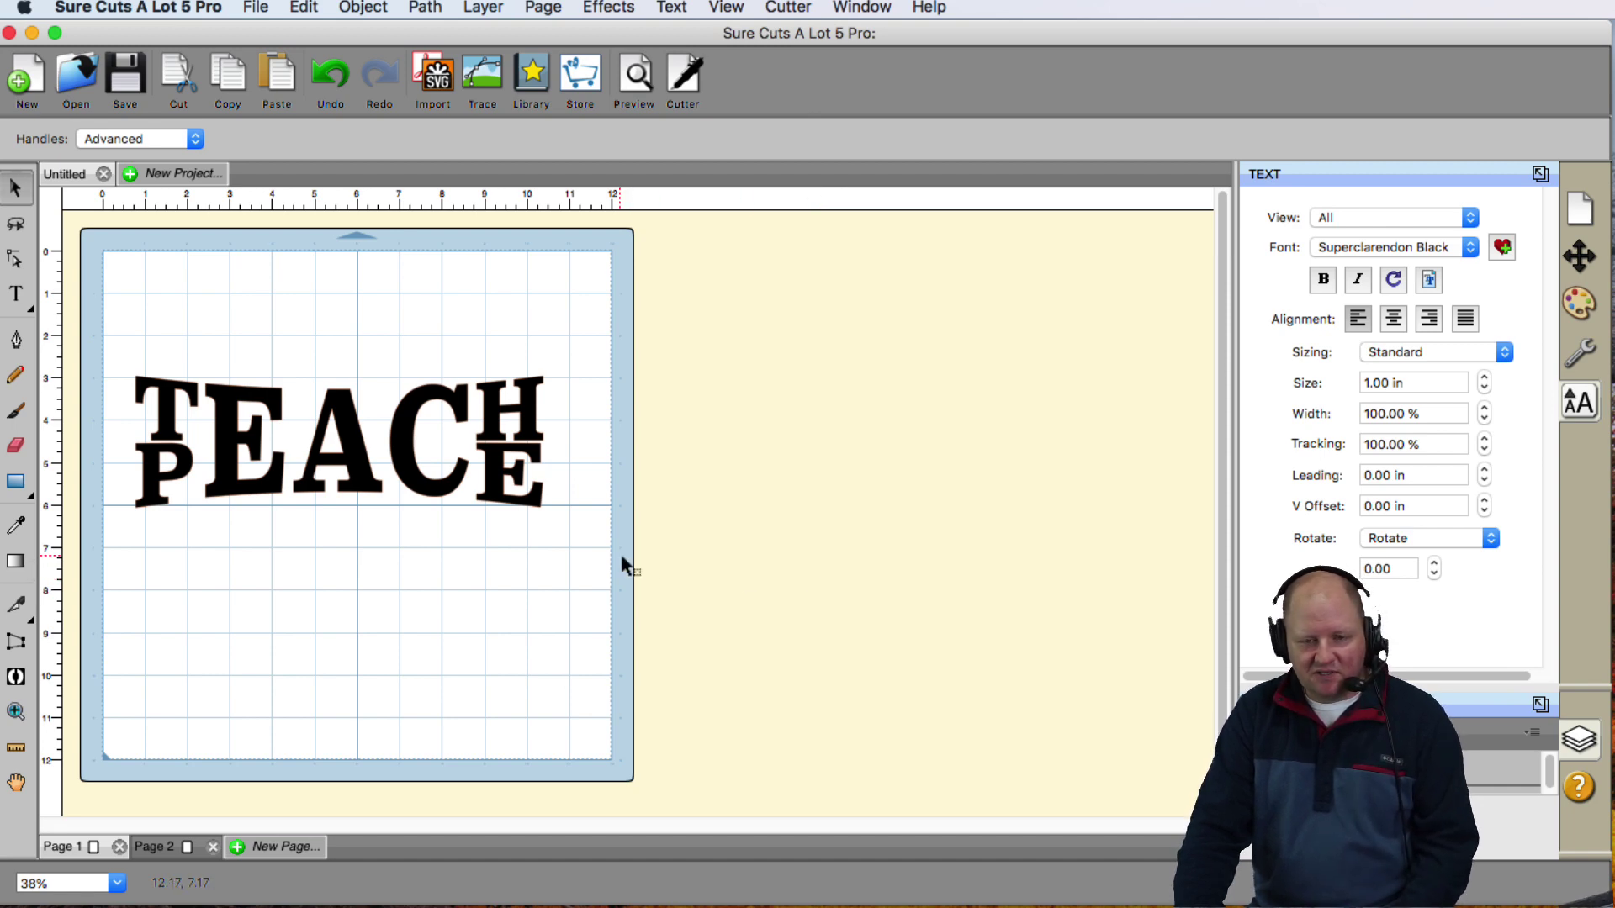
{"action": "key", "text": "super+Tab"}
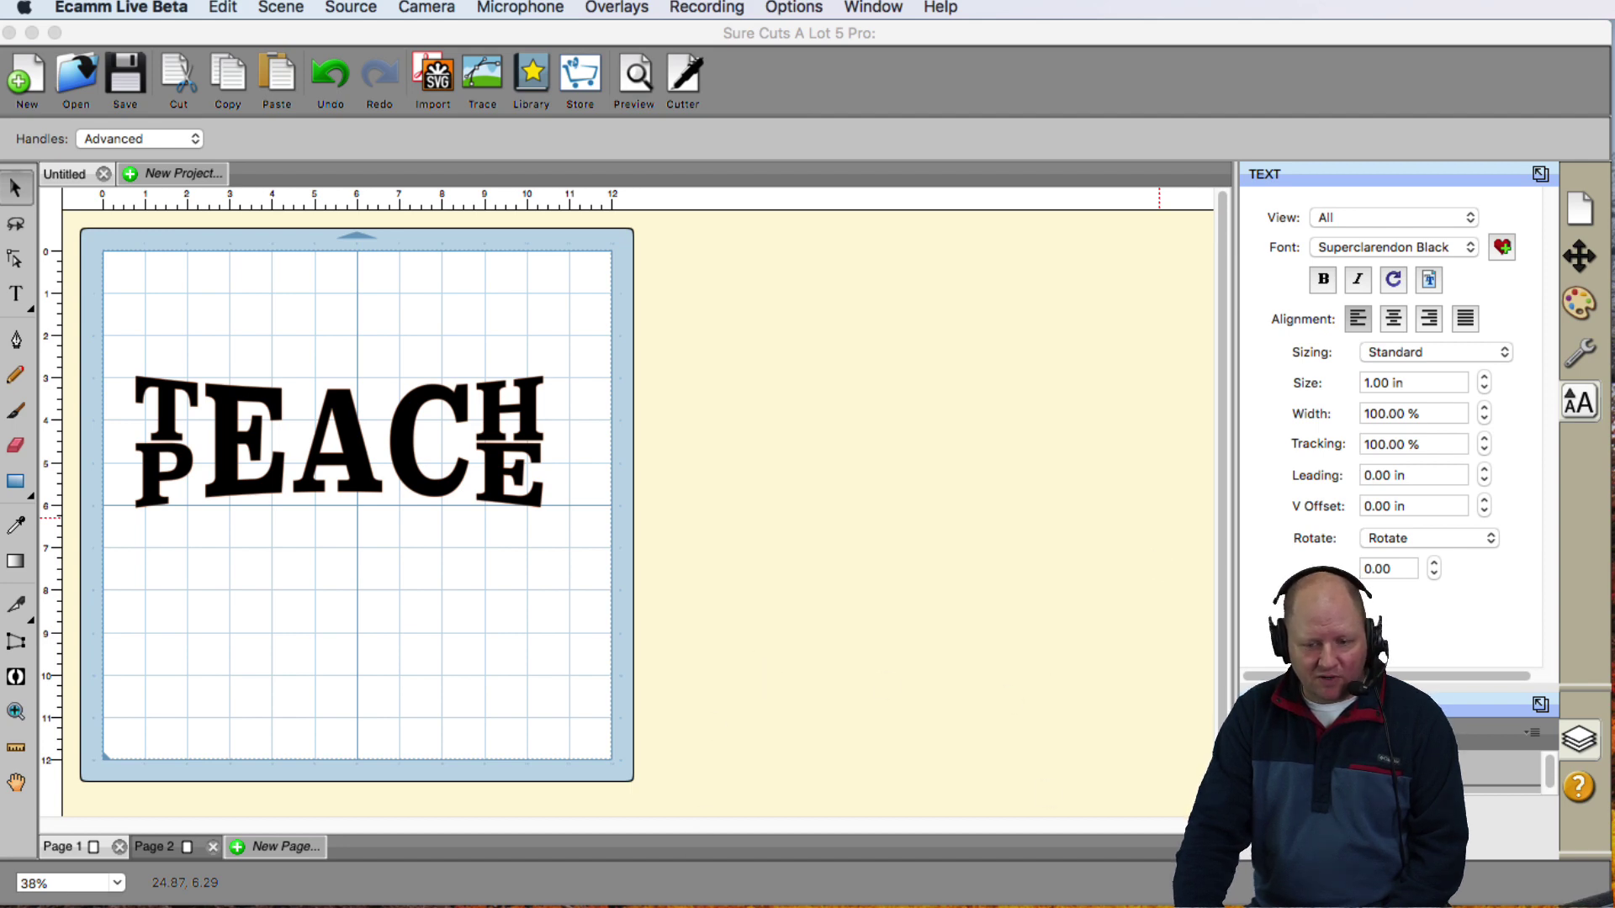
{"action": "key", "text": "super+2"}
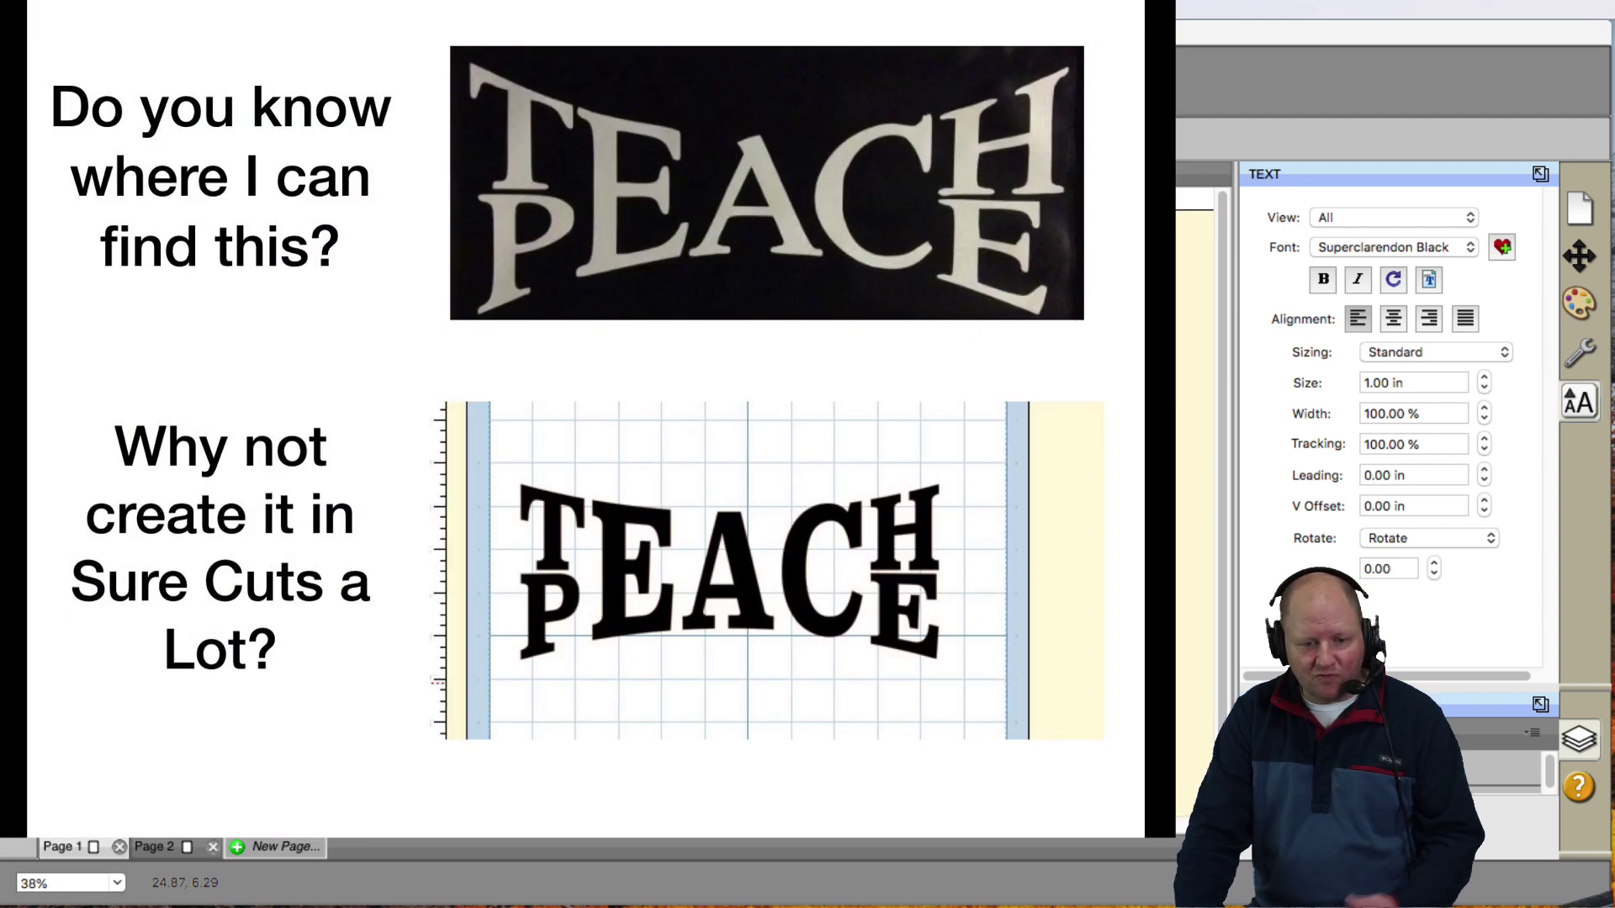